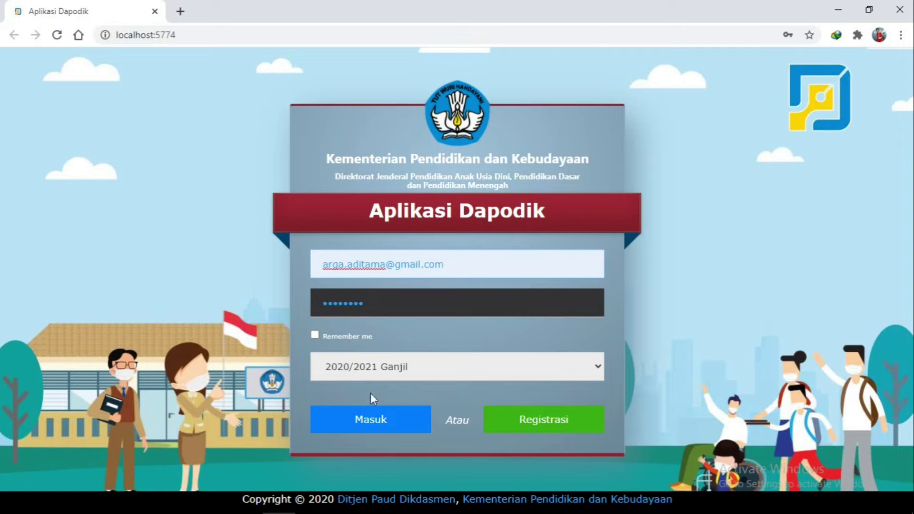
# Step: Log in with the Guru dan Tenaga Kependidikan role and dismiss the version 2021.a welcome notice
pyautogui.click(372, 418)
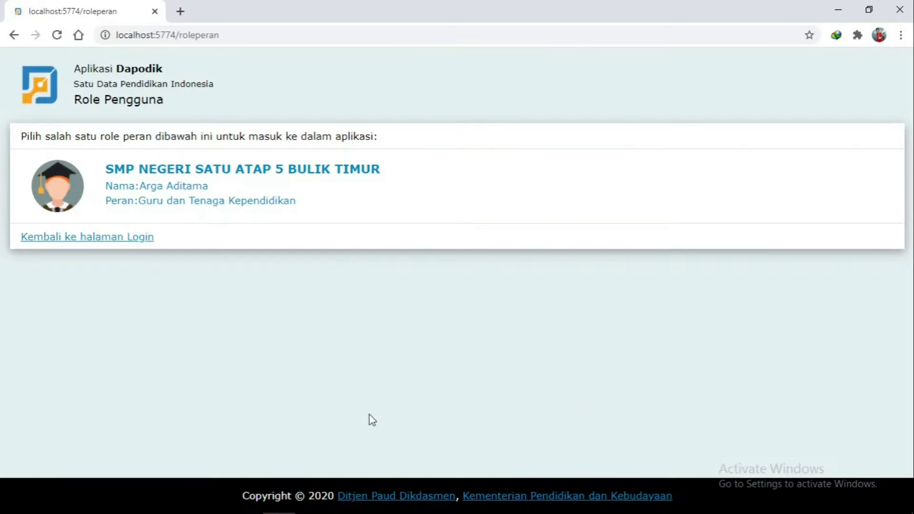
pyautogui.click(170, 201)
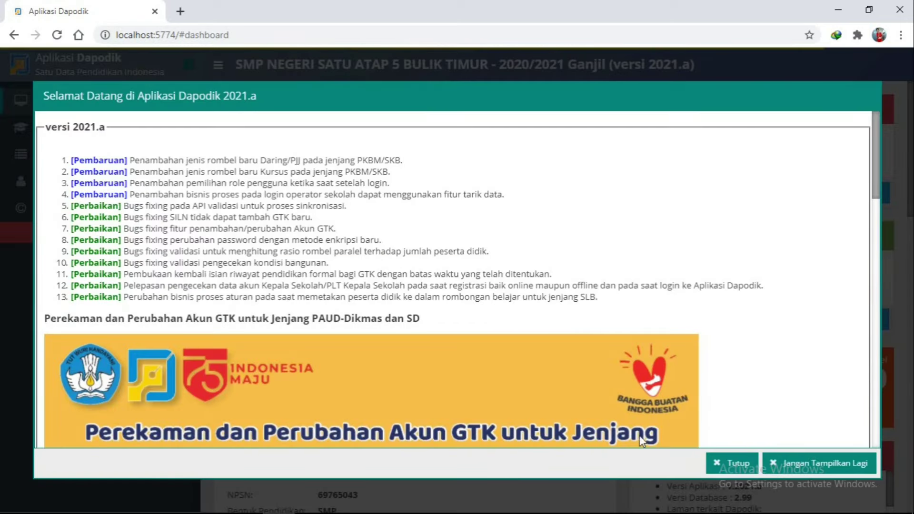
pyautogui.click(731, 464)
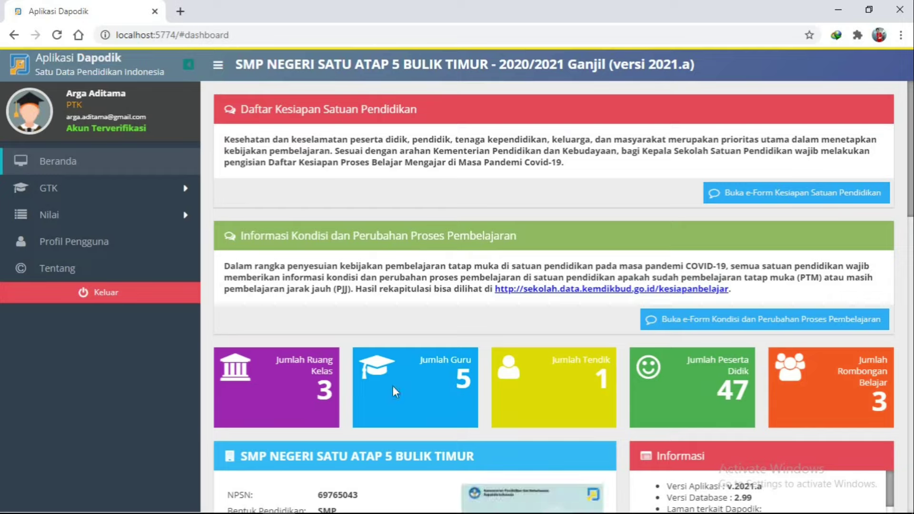
pyautogui.hotkey('ctrl', 'a')
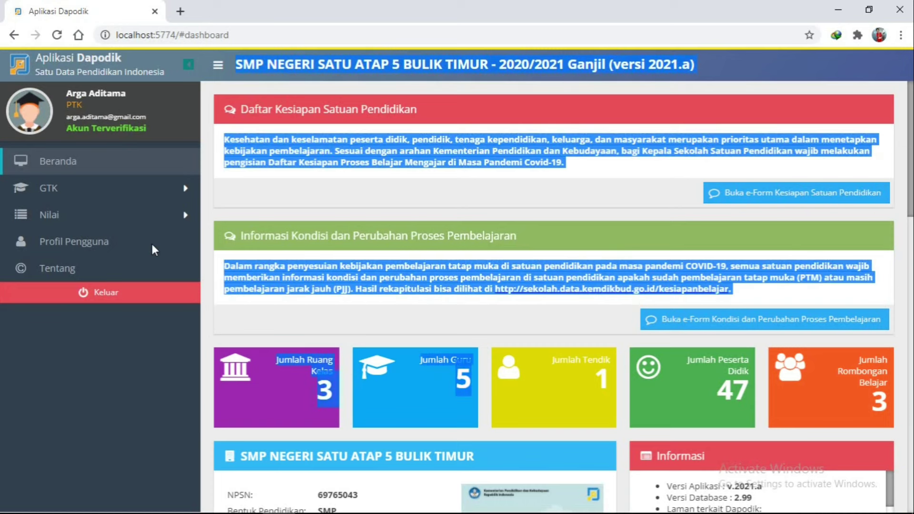
# Step: Open the listed teacher's record for editing from the Guru section of GTK
pyautogui.click(153, 186)
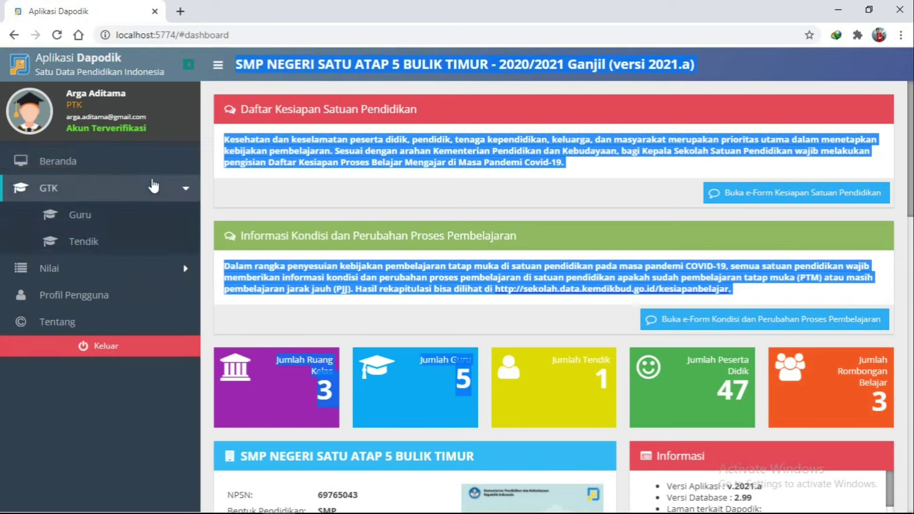
pyautogui.click(138, 219)
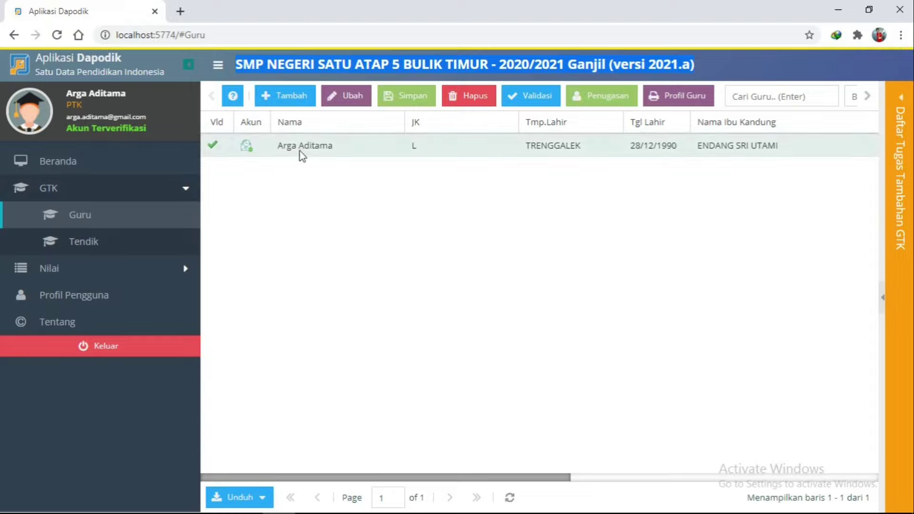
pyautogui.click(302, 147)
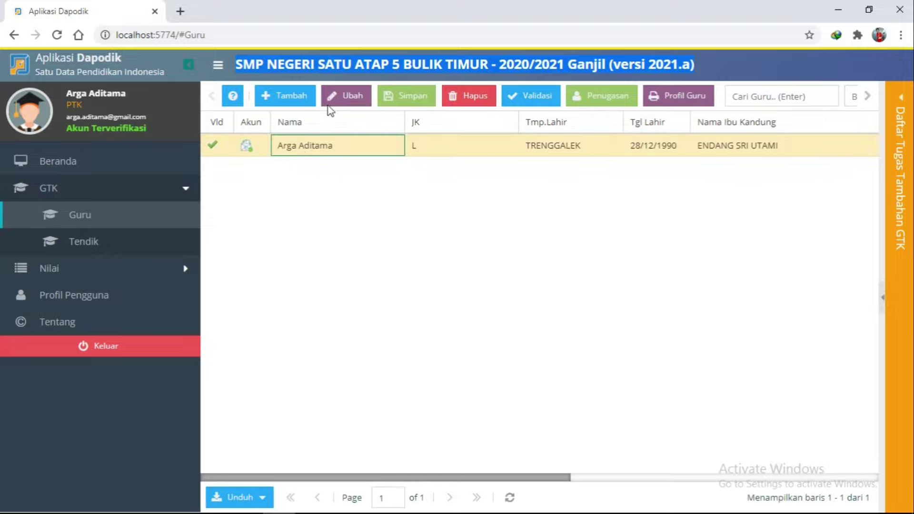
pyautogui.click(341, 101)
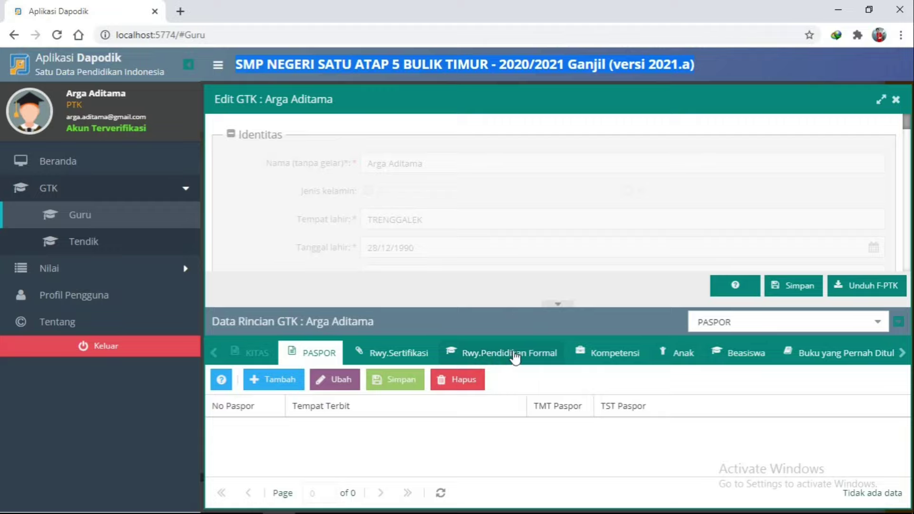
# Step: Show the formal education history (Rwy.Pendidikan Formal) in the teacher's detail data
pyautogui.click(879, 324)
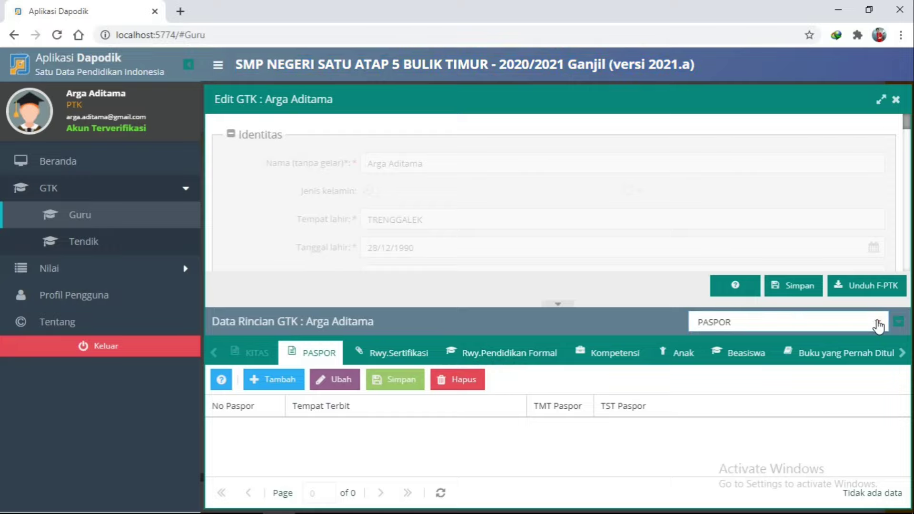
pyautogui.click(879, 325)
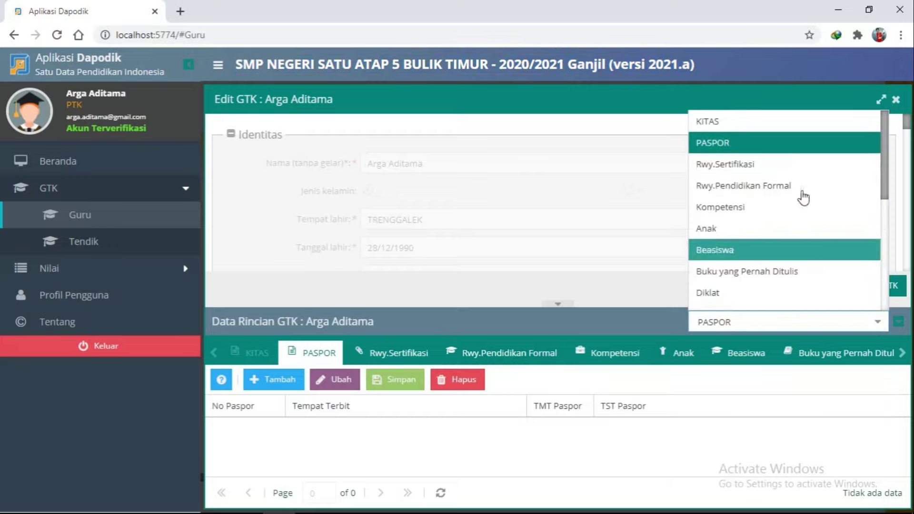
pyautogui.click(511, 357)
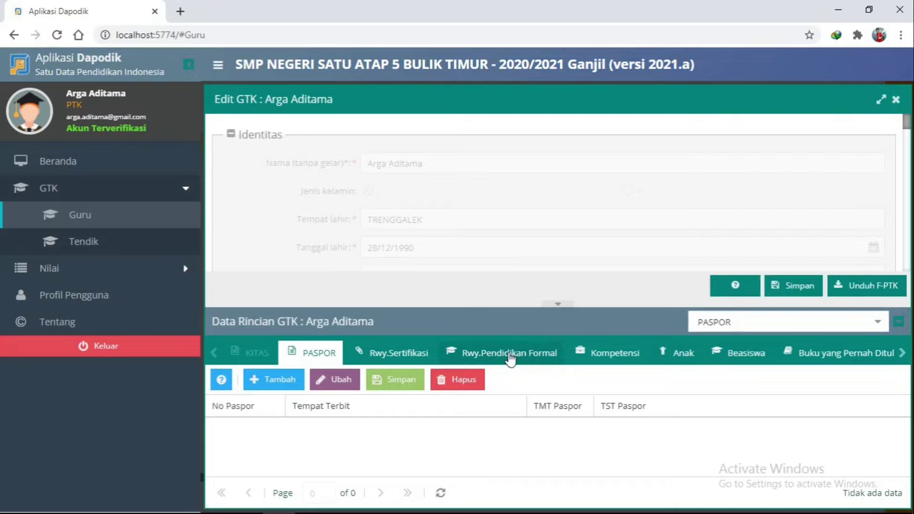
pyautogui.click(510, 357)
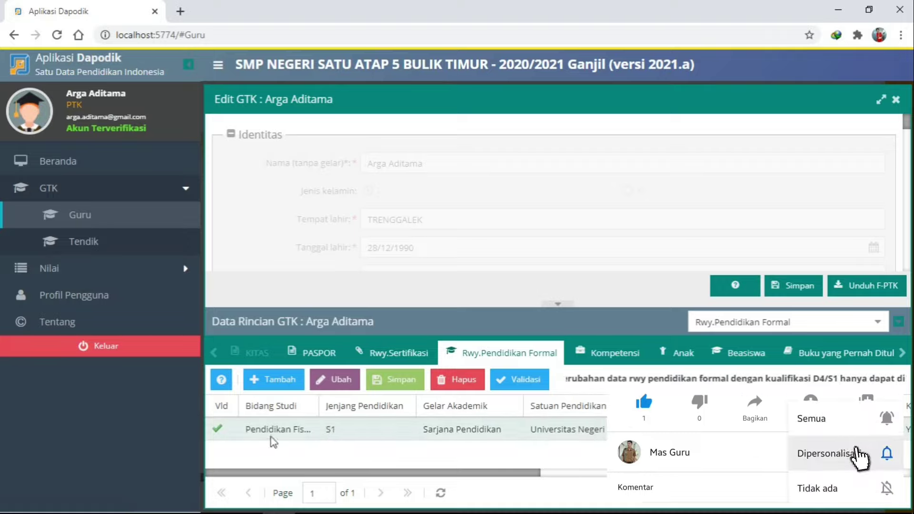
# Step: Add a formal education entry and set its Bidang Studi to lainnya
pyautogui.click(274, 381)
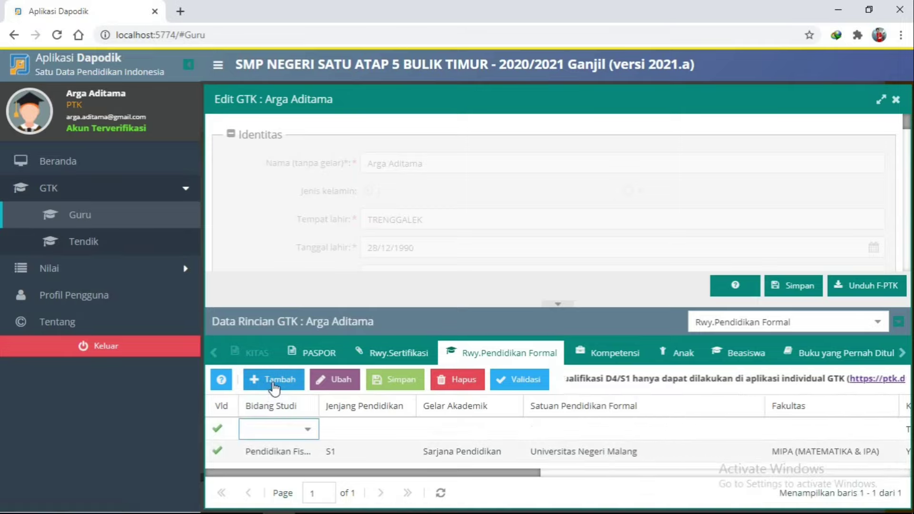
pyautogui.click(309, 431)
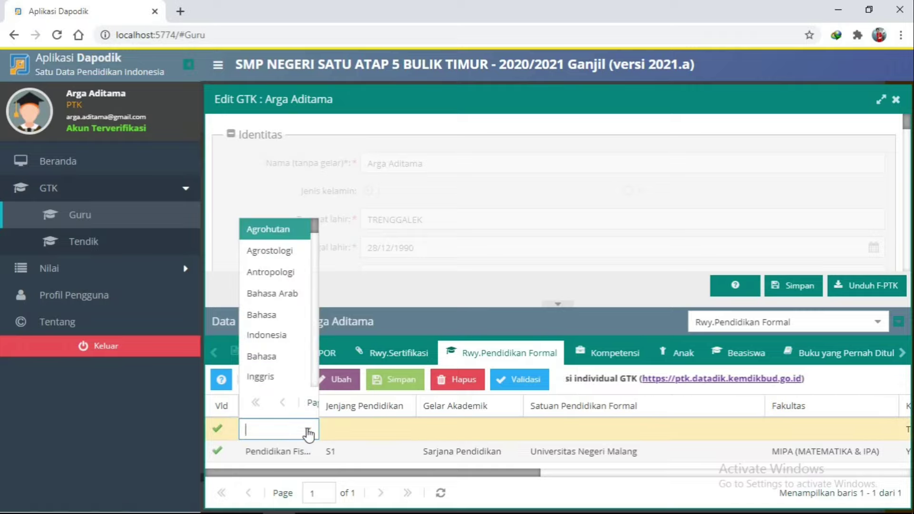
pyautogui.moveTo(314, 230); pyautogui.dragTo(312, 323)
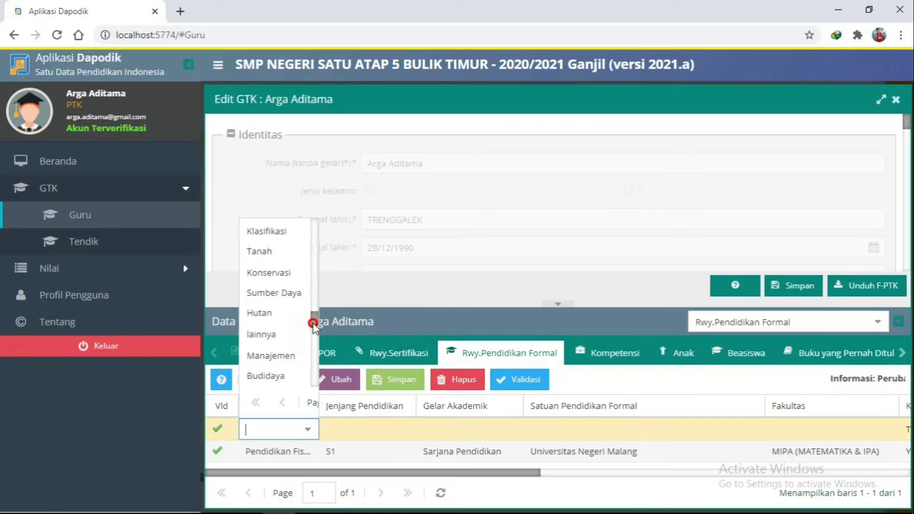
pyautogui.click(284, 336)
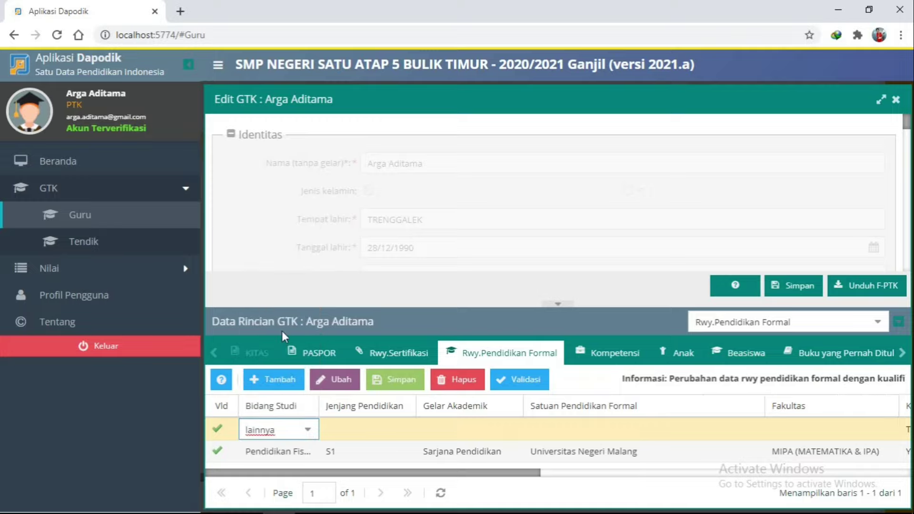
# Step: Set the Jenjang Pendidikan of the new education entry to SMA / sederajat
pyautogui.click(347, 432)
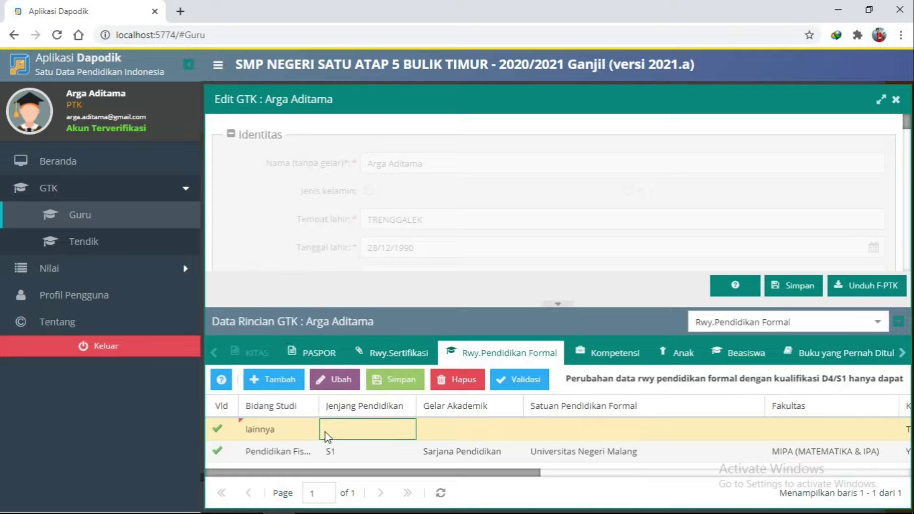
pyautogui.click(377, 430)
pyautogui.write('Tidak sekolah')
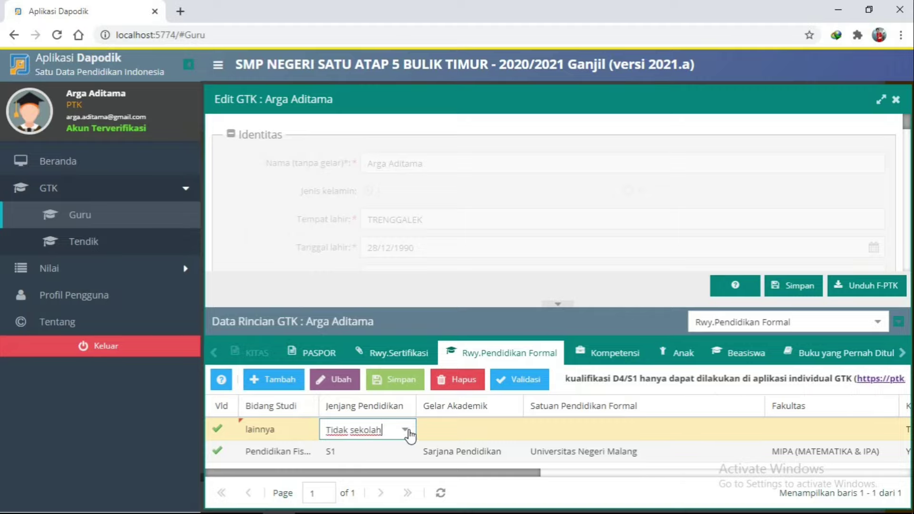
pyautogui.click(406, 430)
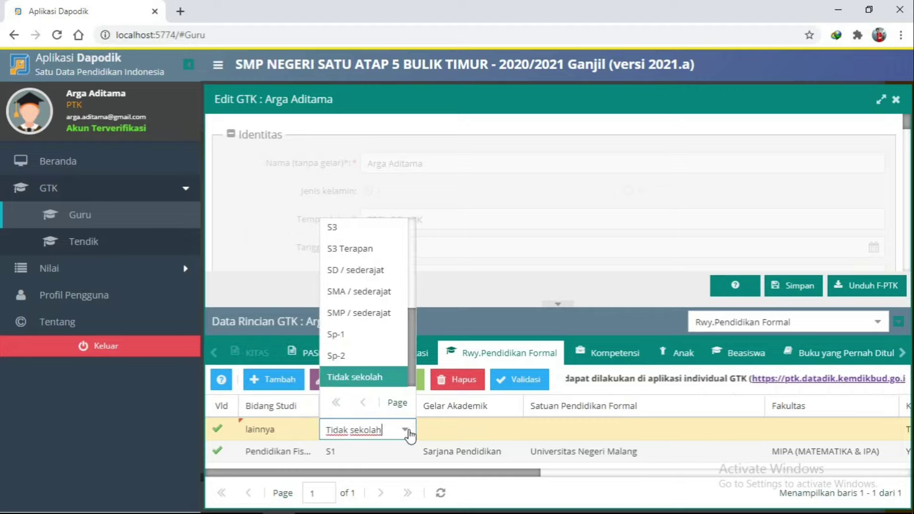
pyautogui.moveTo(413, 371); pyautogui.dragTo(402, 398)
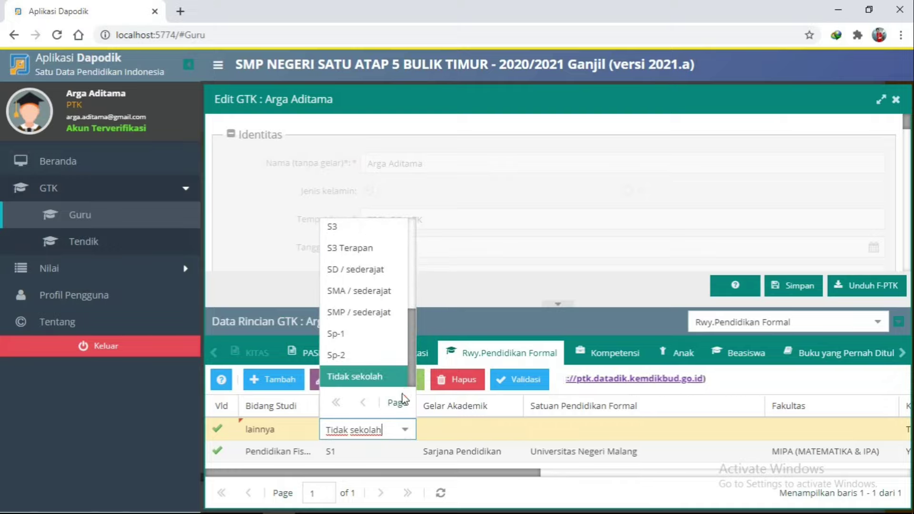
pyautogui.click(386, 293)
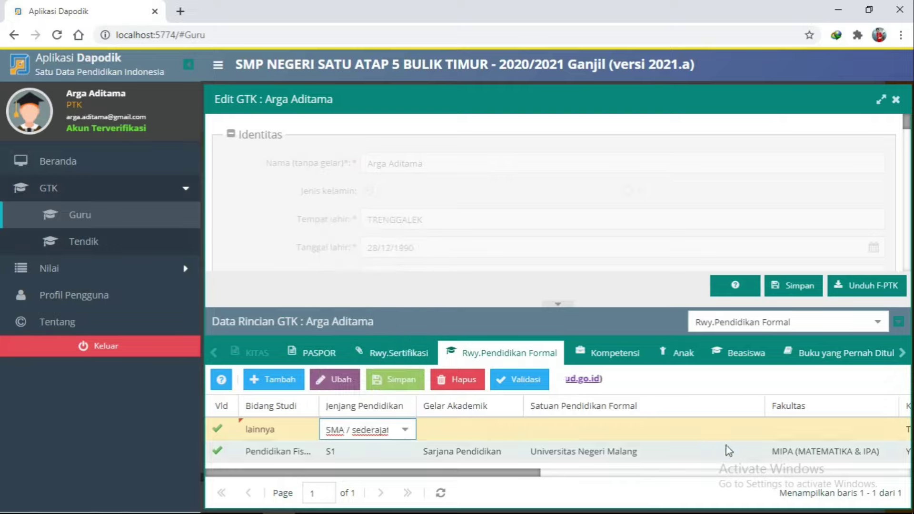
# Step: Leave Gelar Akademik empty and enter SMAN 1 TRENGGALEK as the new entry's Satuan Pendidikan Formal
pyautogui.click(490, 429)
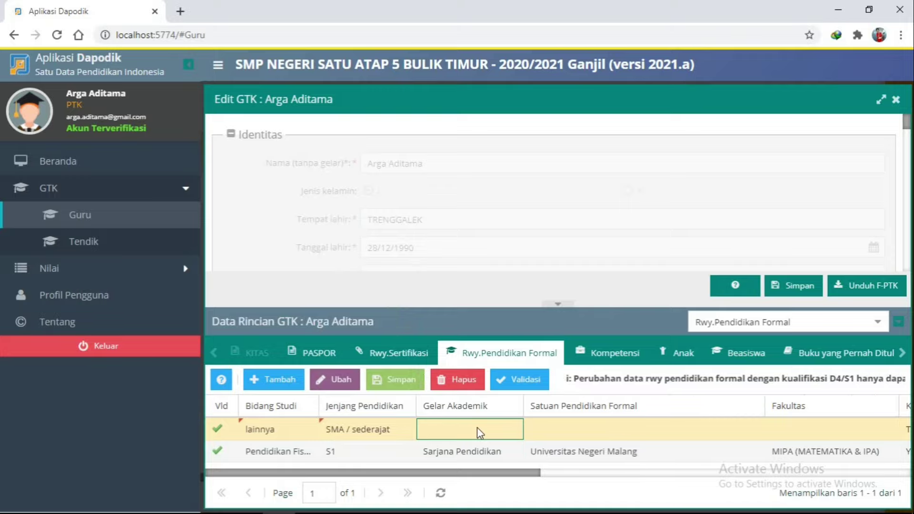
pyautogui.click(574, 431)
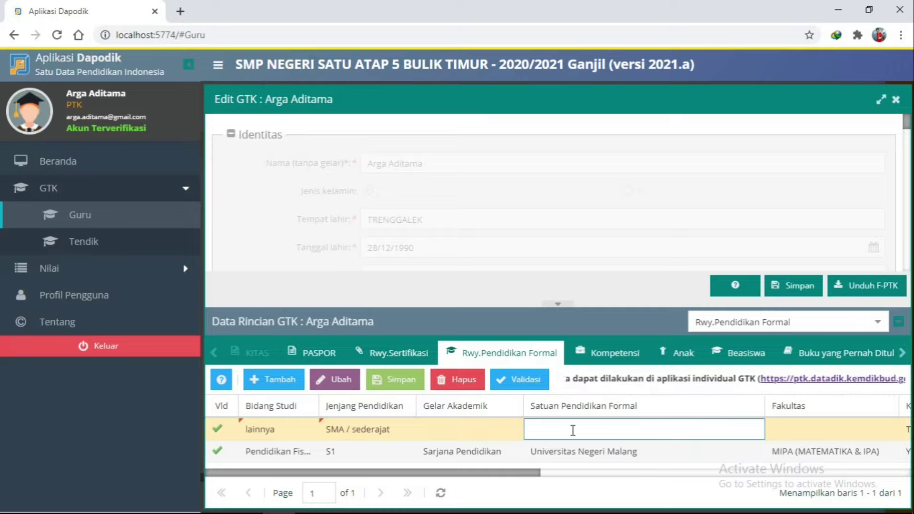
pyautogui.write('SMAN 1 TRENGGALEK')
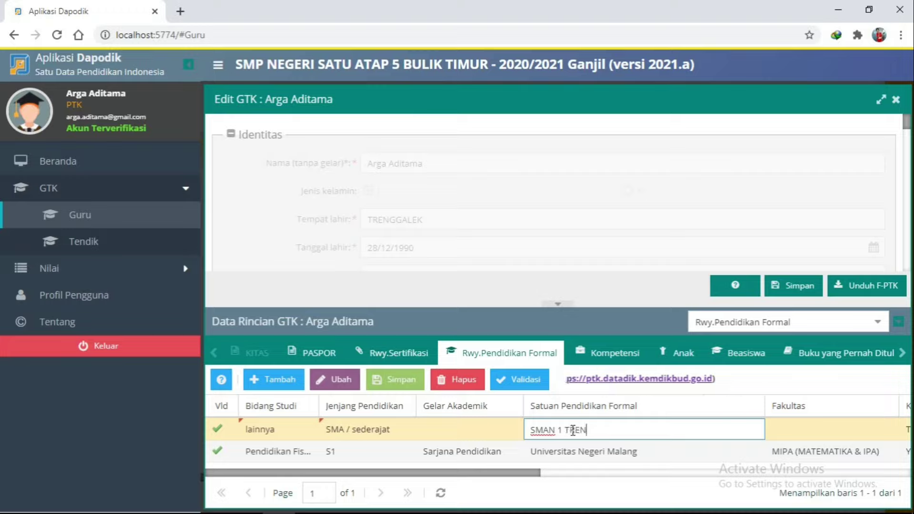
pyautogui.click(829, 431)
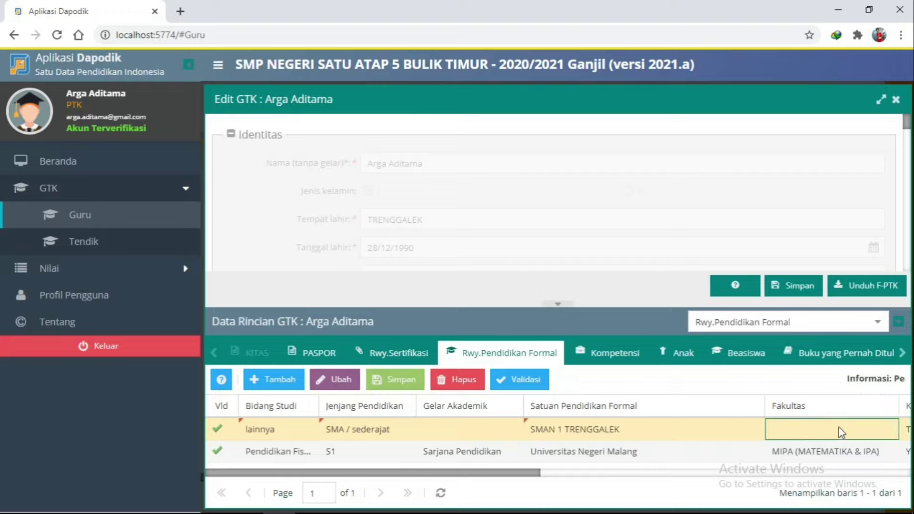
# Step: Set the new entry's graduation year (Thn Lulus) to 2009 and its entry year (Thn Masuk) to 2006
pyautogui.press('Tab')
pyautogui.press('Tab')
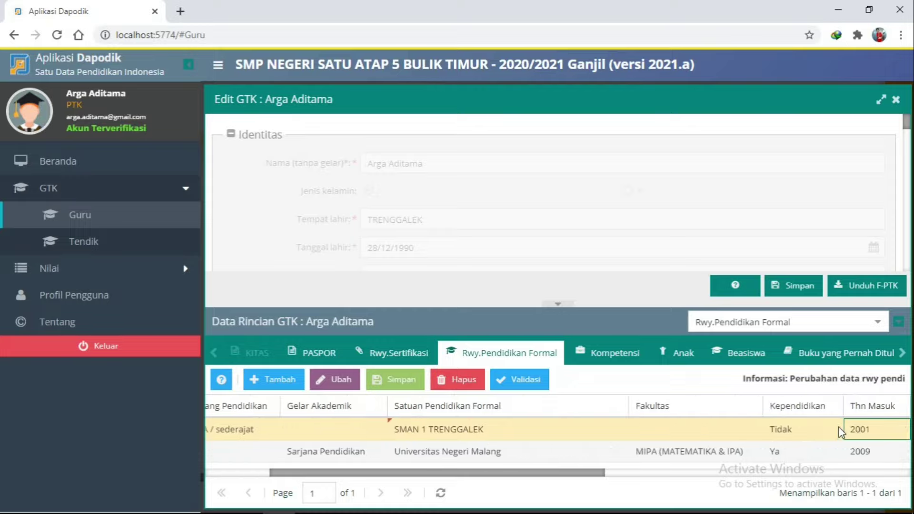
pyautogui.press('Tab')
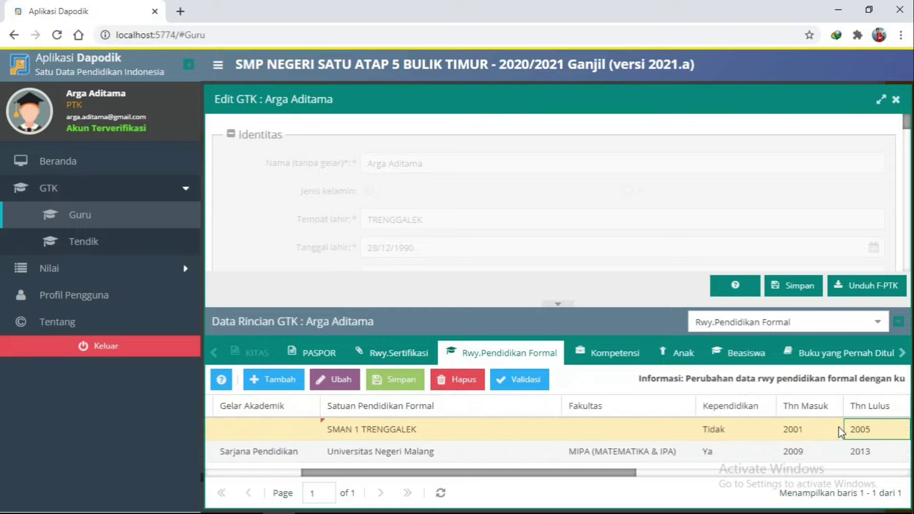
pyautogui.click(873, 430)
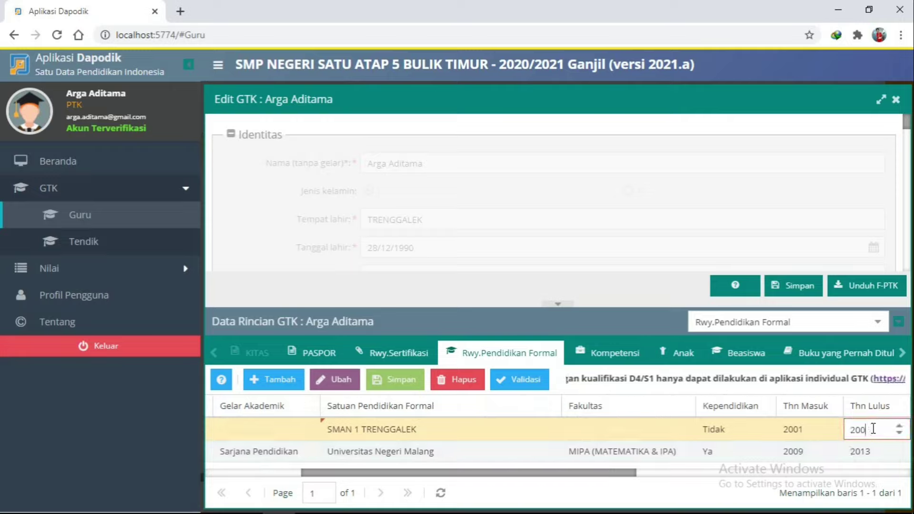
pyautogui.click(805, 433)
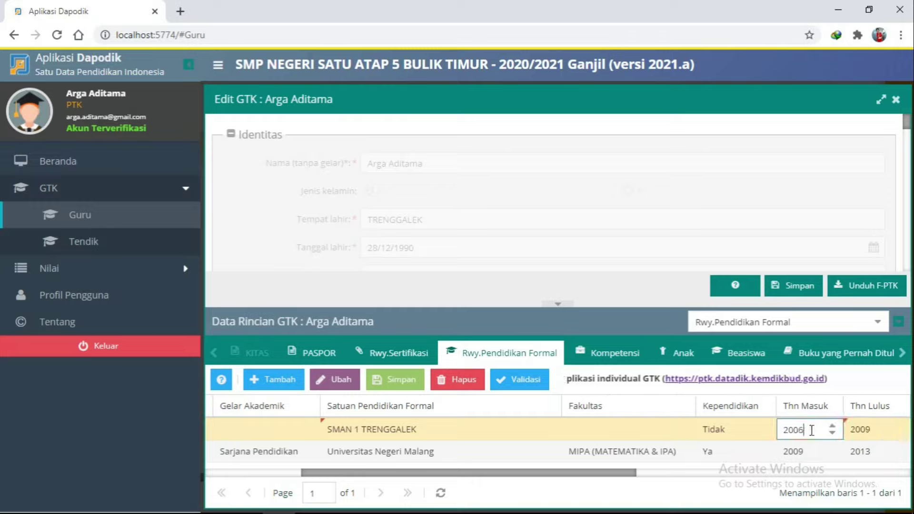
pyautogui.click(652, 443)
# Step: Fill in the student number (NIS / NISN / NIM) of the SMA / sederajat entry
pyautogui.moveTo(623, 473); pyautogui.dragTo(813, 475)
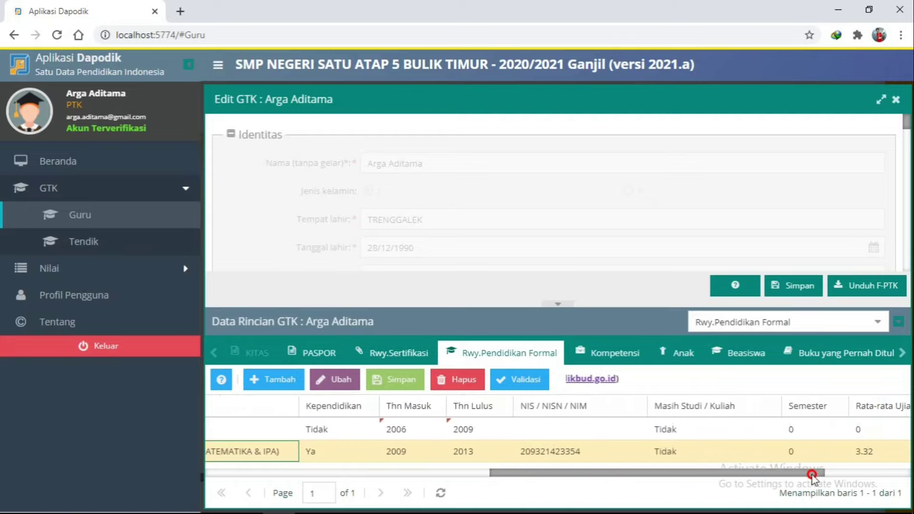
pyautogui.doubleClick(578, 430)
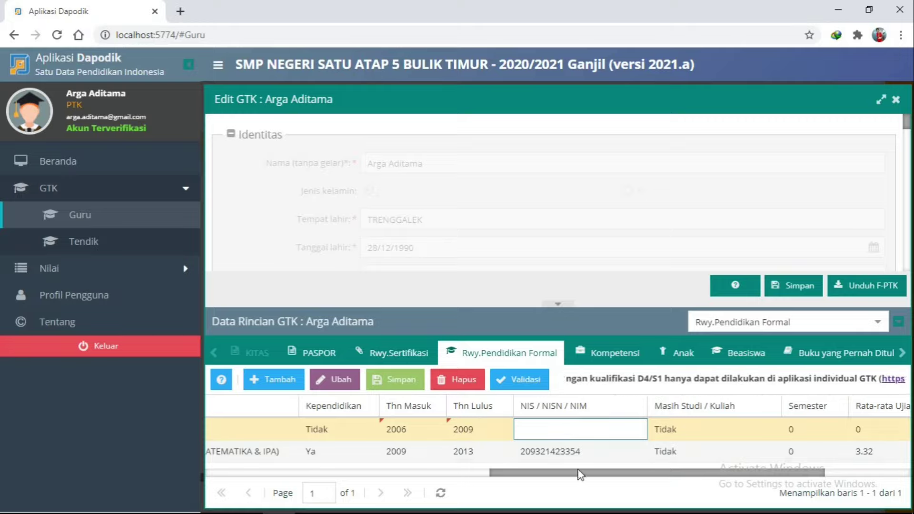
pyautogui.moveTo(577, 472); pyautogui.dragTo(613, 462)
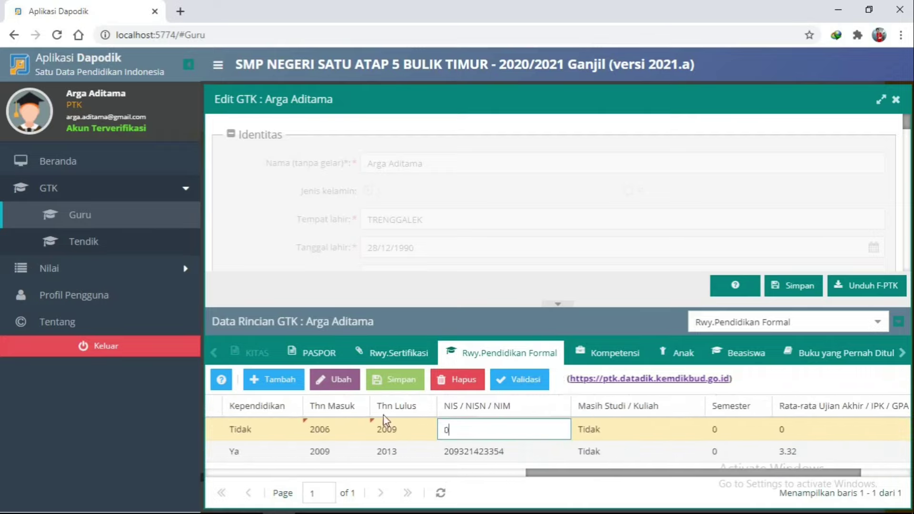
pyautogui.click(354, 429)
# Step: Try to save the SMA / sederajat education entry and dismiss the resulting dialog
pyautogui.moveTo(564, 473); pyautogui.dragTo(206, 450)
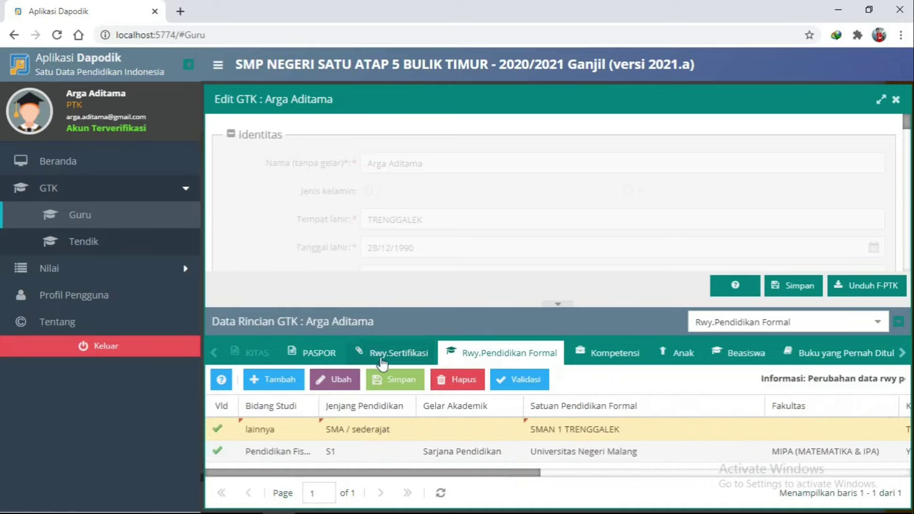
pyautogui.click(403, 381)
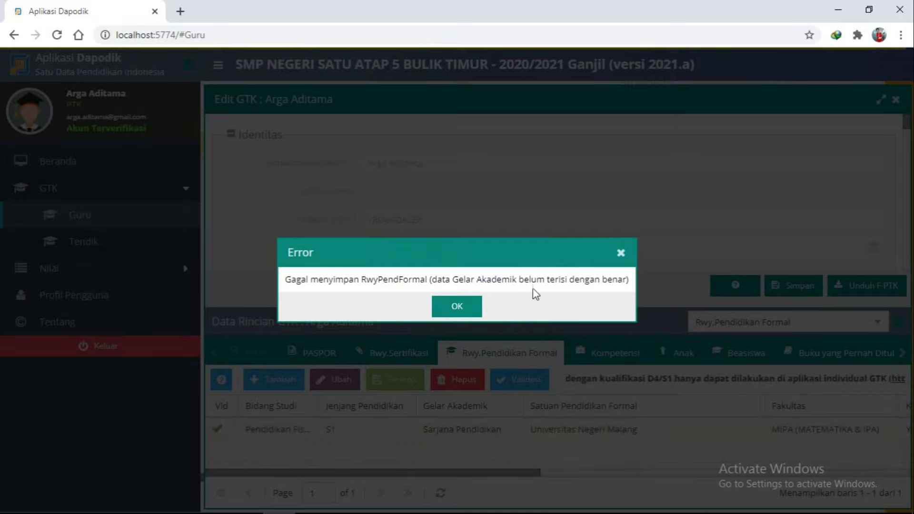
pyautogui.click(460, 307)
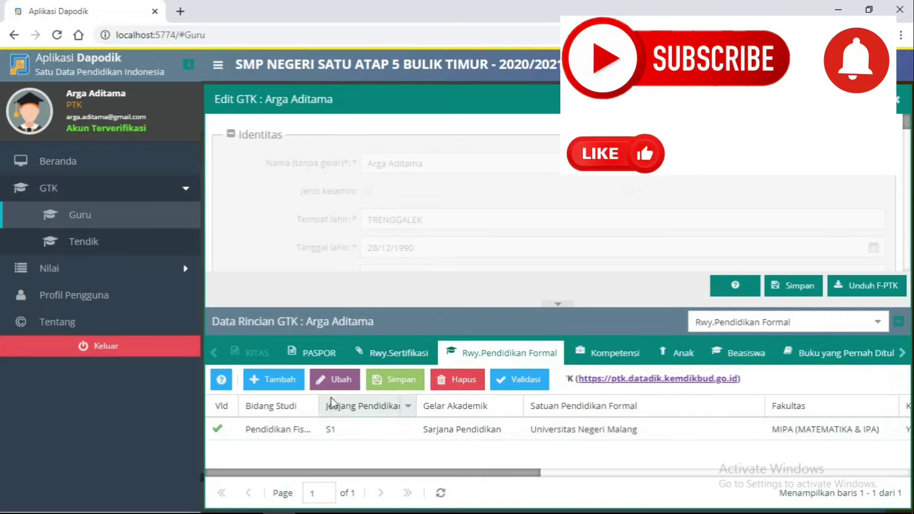
# Step: Add a new formal education entry with Bidang Studi lainnya and Jenjang Pendidikan SMA / sederajat
pyautogui.click(280, 383)
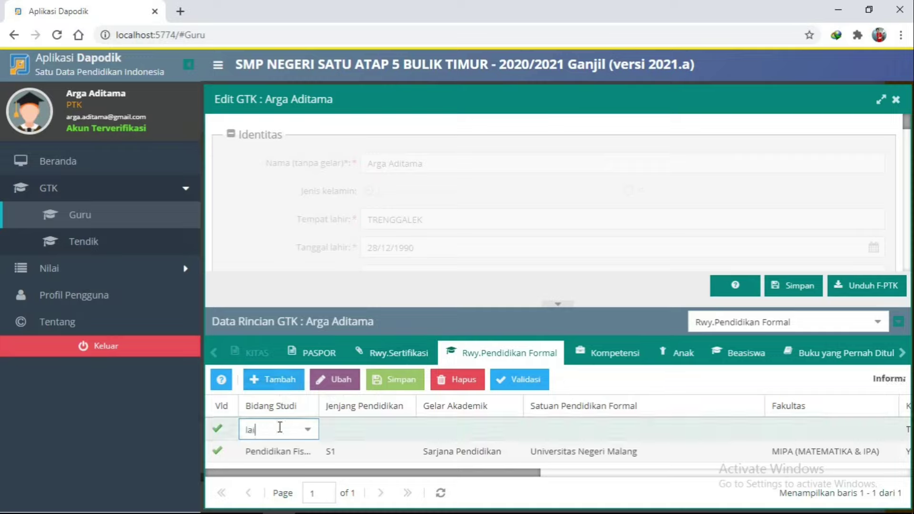
pyautogui.click(308, 432)
pyautogui.moveTo(313, 237); pyautogui.dragTo(316, 322)
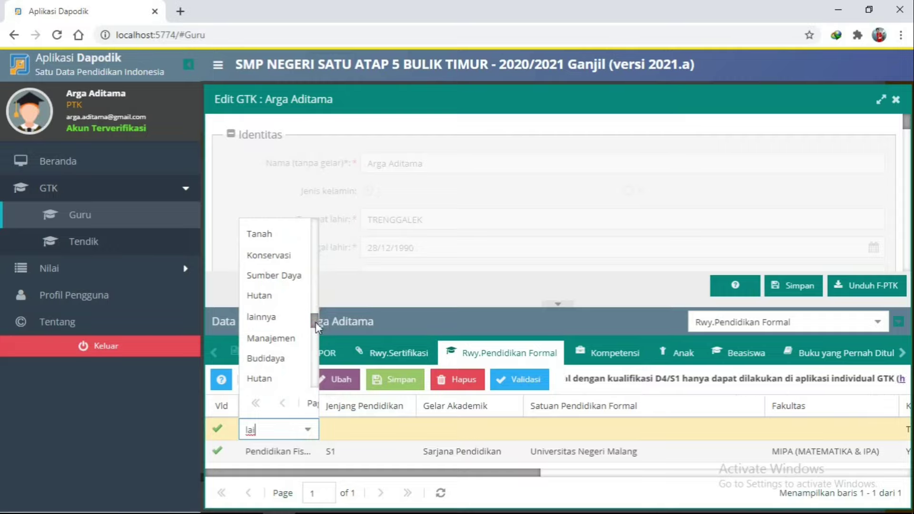
pyautogui.click(280, 320)
pyautogui.click(353, 437)
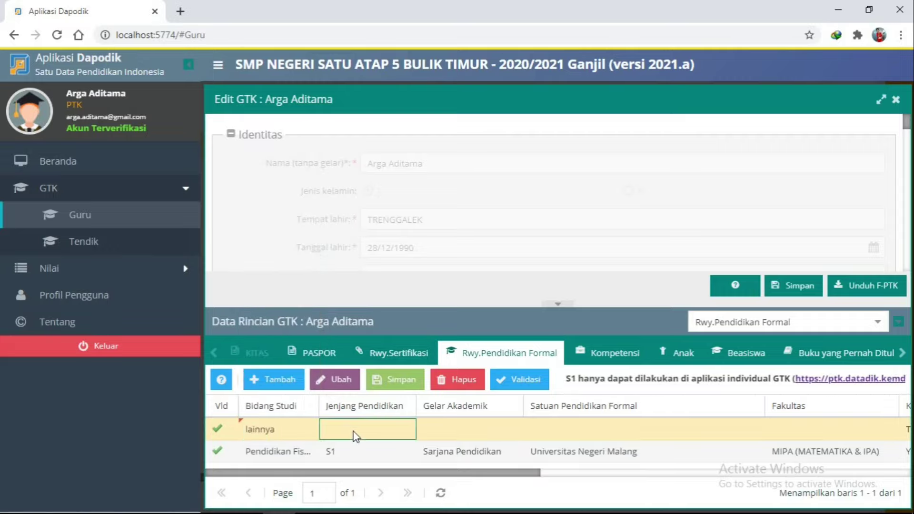
pyautogui.click(405, 432)
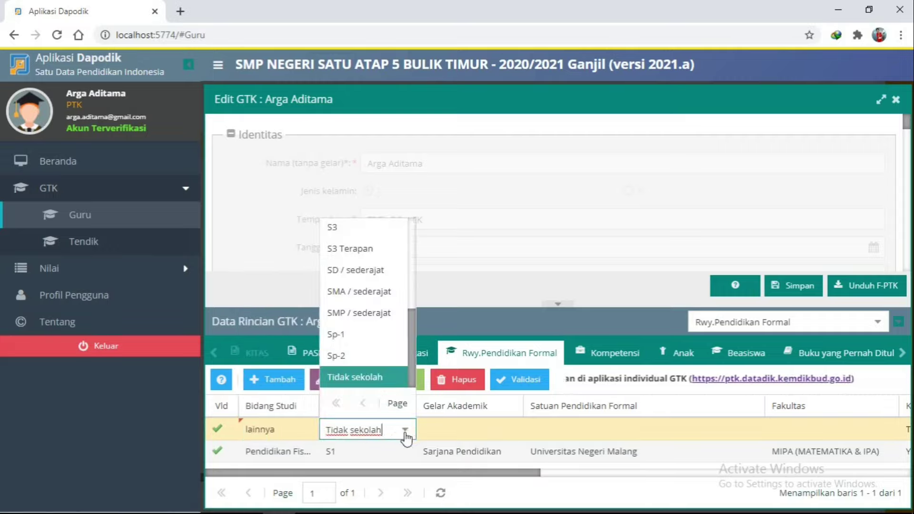
pyautogui.click(376, 291)
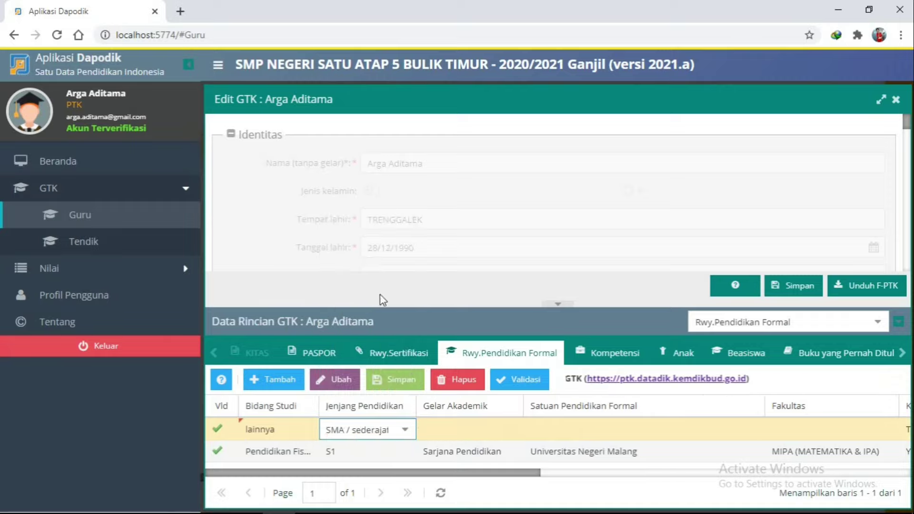
# Step: Leave the SMA entry's Gelar Akademik empty and enter SMAN 1 TRENGGALEK as its Satuan Pendidikan Formal
pyautogui.click(449, 429)
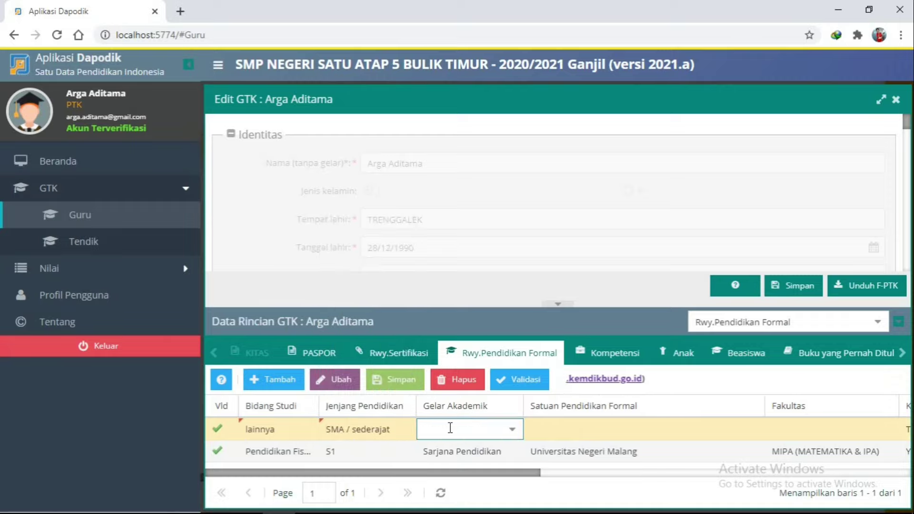
pyautogui.click(576, 436)
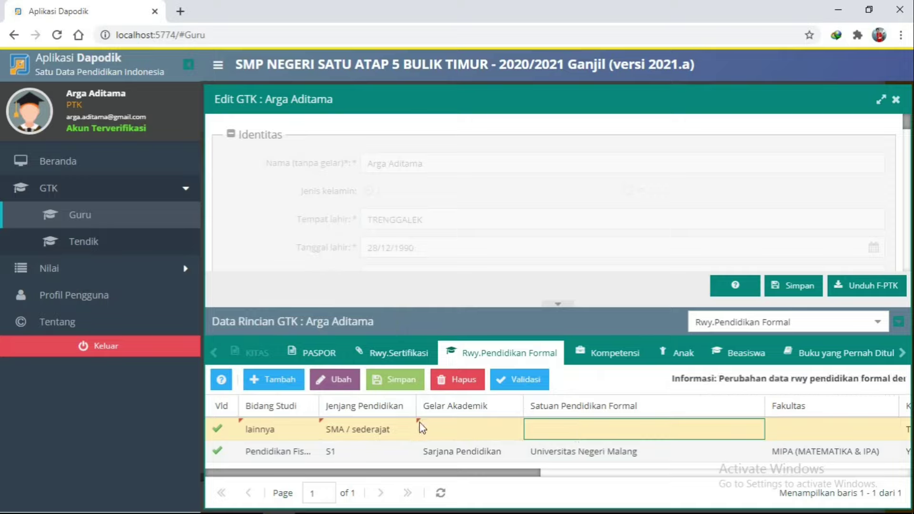
pyautogui.click(577, 431)
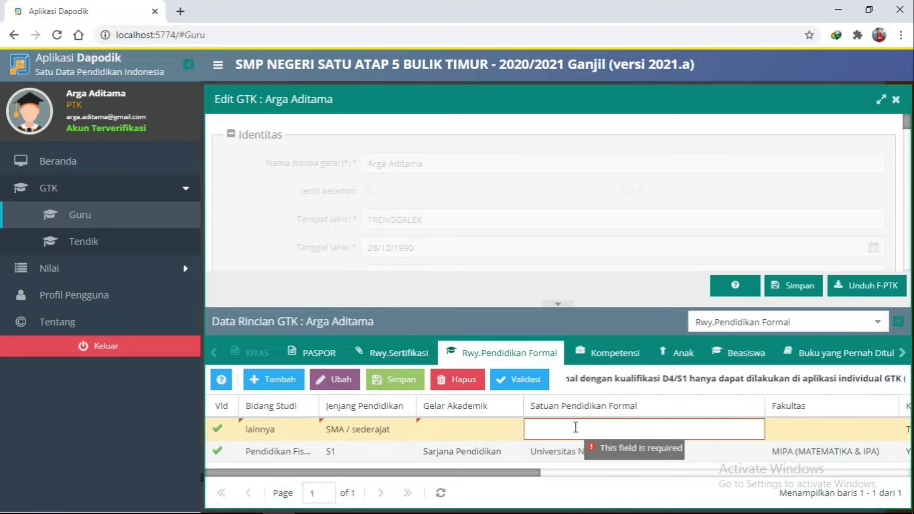
pyautogui.write('SMAN 1')
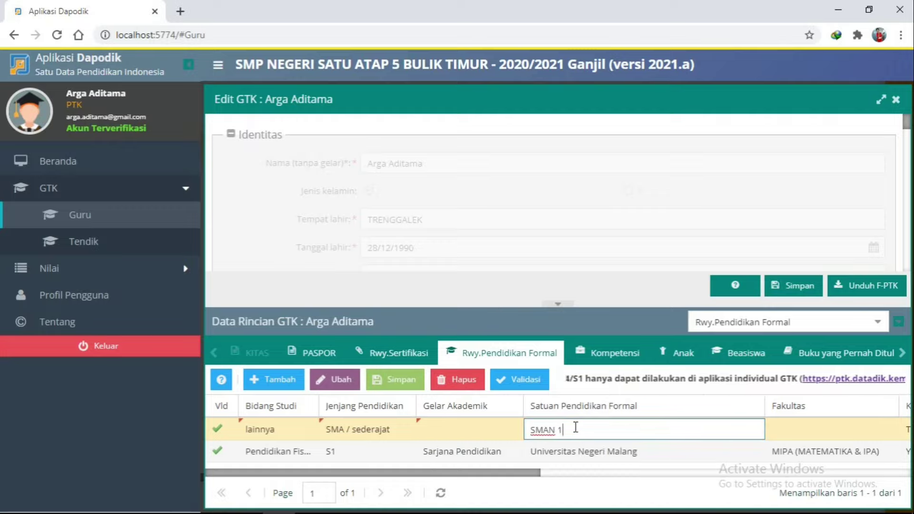
pyautogui.write(' TRENGGALEK')
# Step: Leave Fakultas empty and set the SMA entry's Thn Masuk to 2006 and Thn Lulus to 2009
pyautogui.click(798, 430)
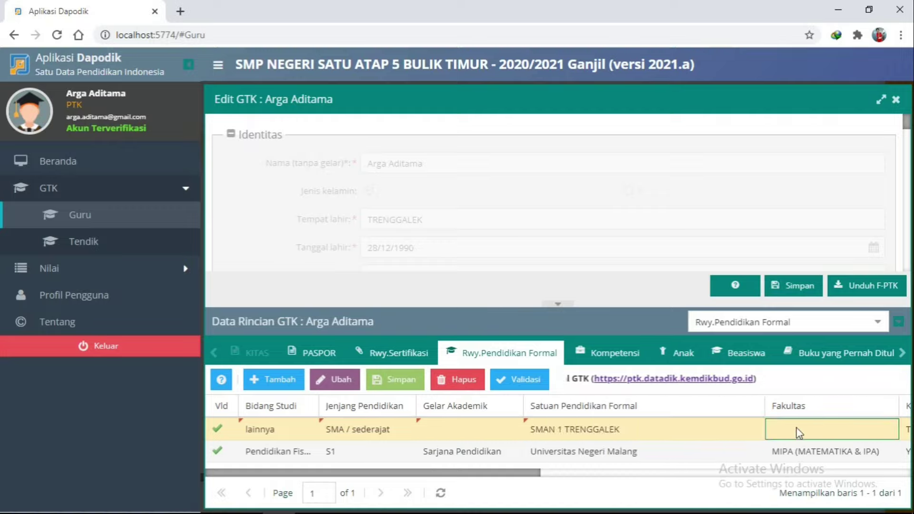
pyautogui.press('Tab')
pyautogui.press('Tab')
pyautogui.press('Tab')
pyautogui.press('Tab')
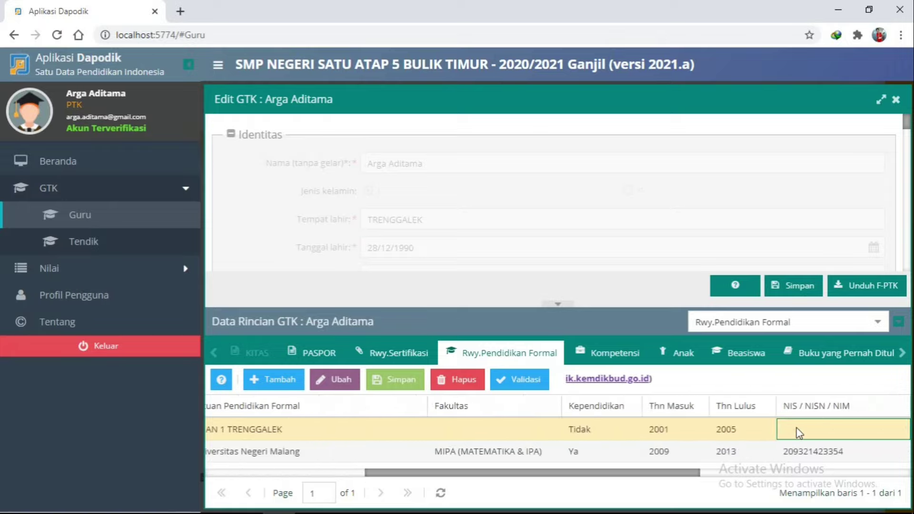
pyautogui.press('Tab')
pyautogui.press('Tab')
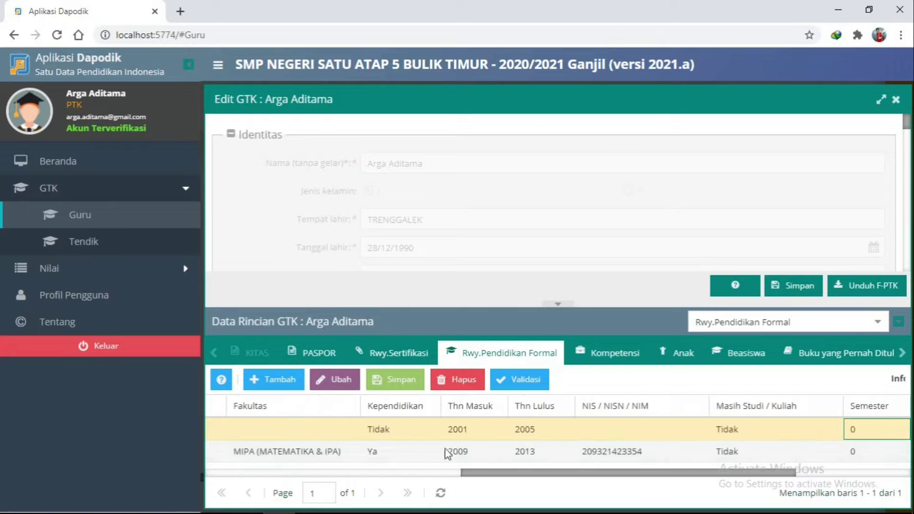
pyautogui.click(492, 430)
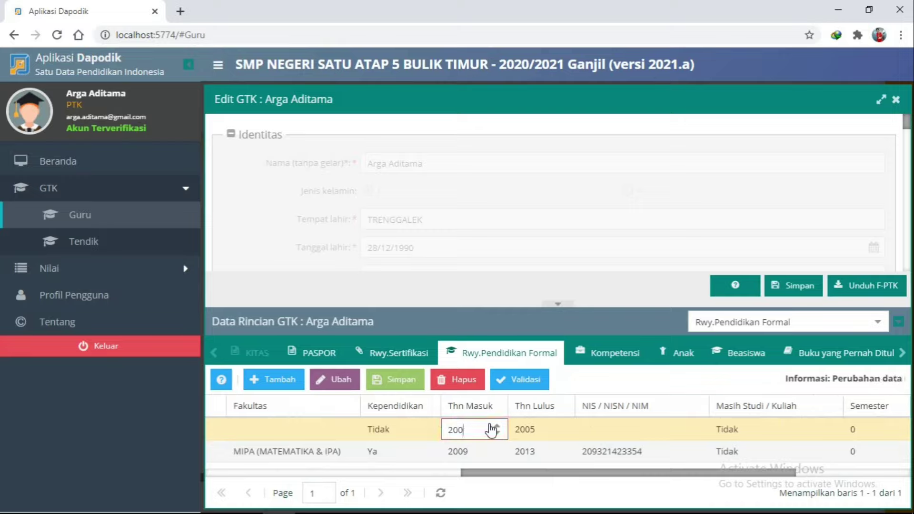
pyautogui.click(543, 430)
pyautogui.press('BackSpace')
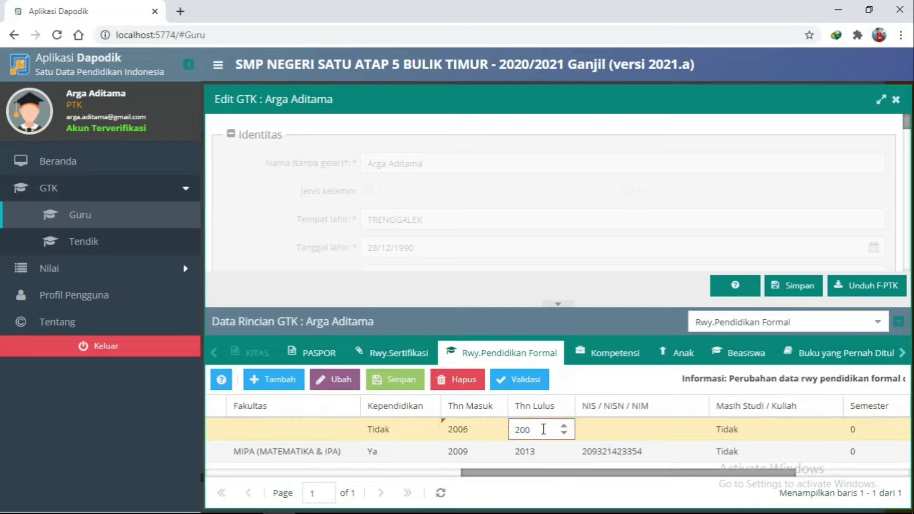
pyautogui.write('9')
# Step: Enter "-" as the SMA entry's NIS / NISN / NIM and pass through its remaining fields, keeping their default values
pyautogui.click(615, 429)
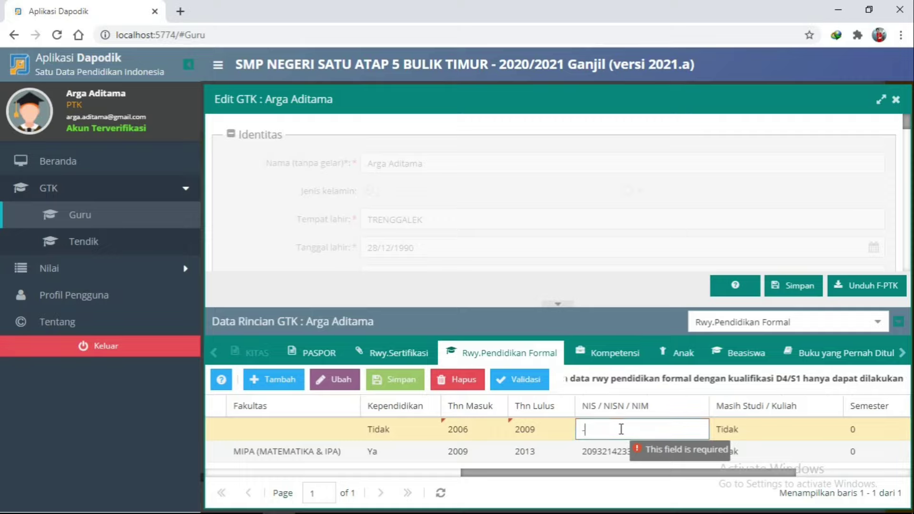
pyautogui.click(749, 431)
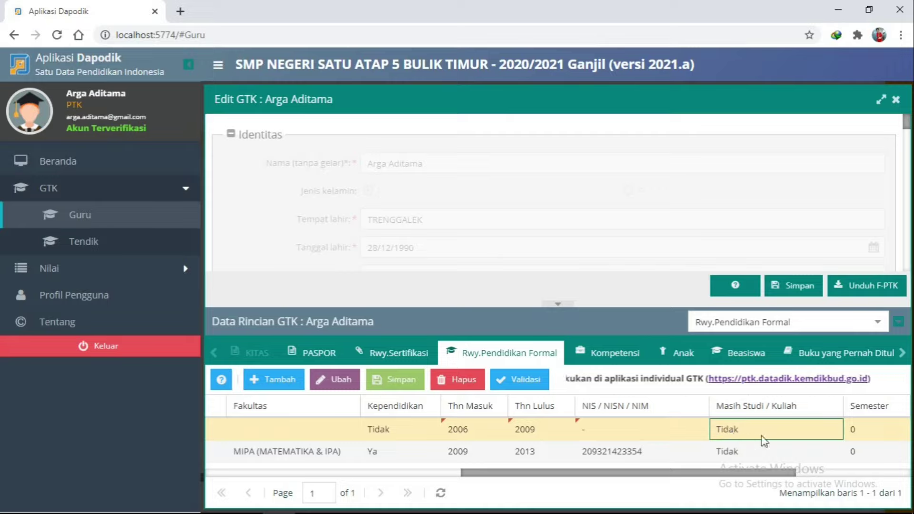
pyautogui.press('Tab')
pyautogui.press('Tab')
pyautogui.press('Tab')
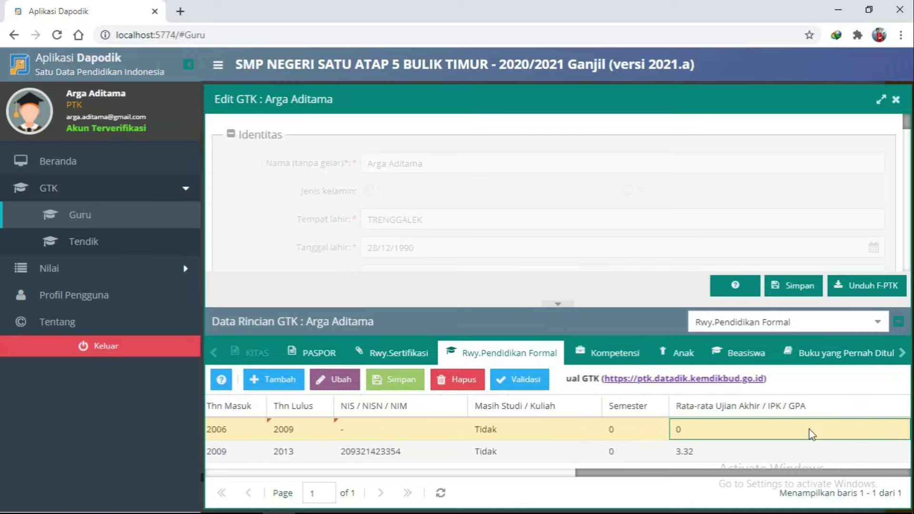
pyautogui.press('Tab')
pyautogui.press('Tab')
pyautogui.press('Tab')
pyautogui.press('Tab')
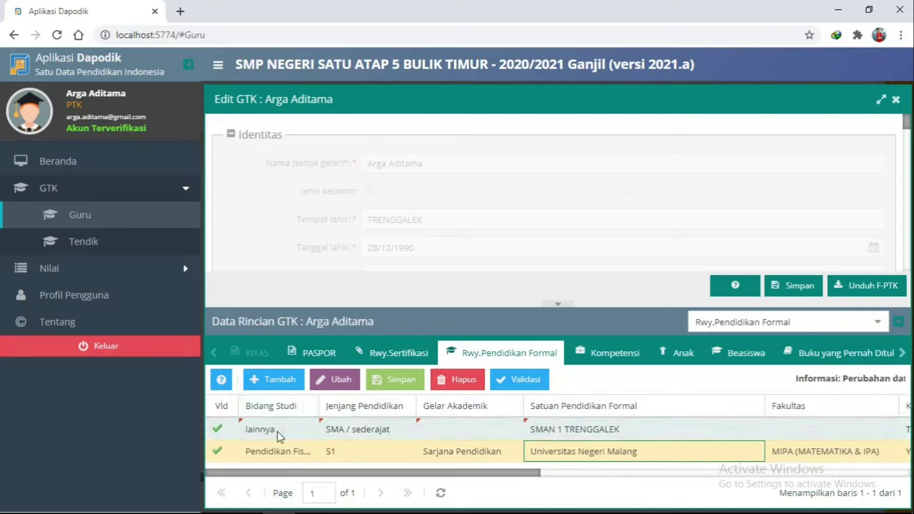
# Step: Add another formal education entry with Bidang Studi lainnya and Jenjang Pendidikan SMP / sederajat
pyautogui.click(279, 381)
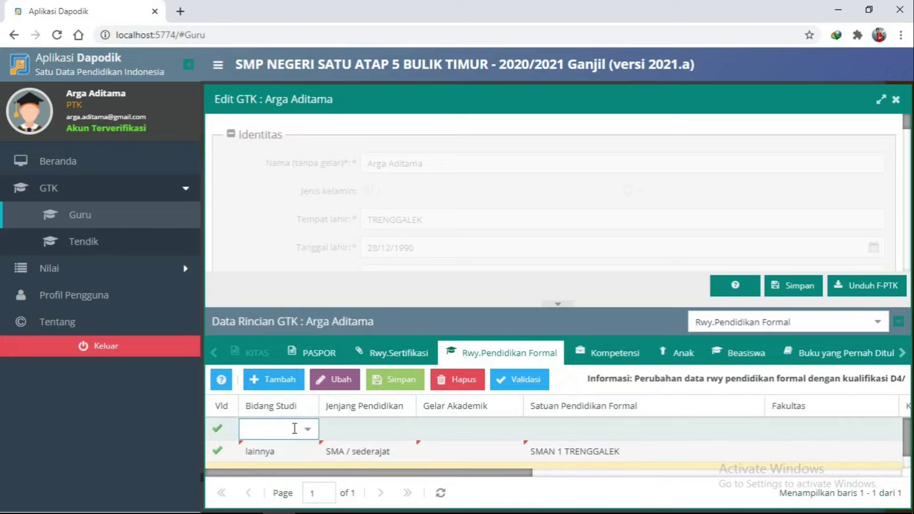
pyautogui.click(308, 429)
pyautogui.moveTo(315, 228); pyautogui.dragTo(300, 320)
pyautogui.click(300, 320)
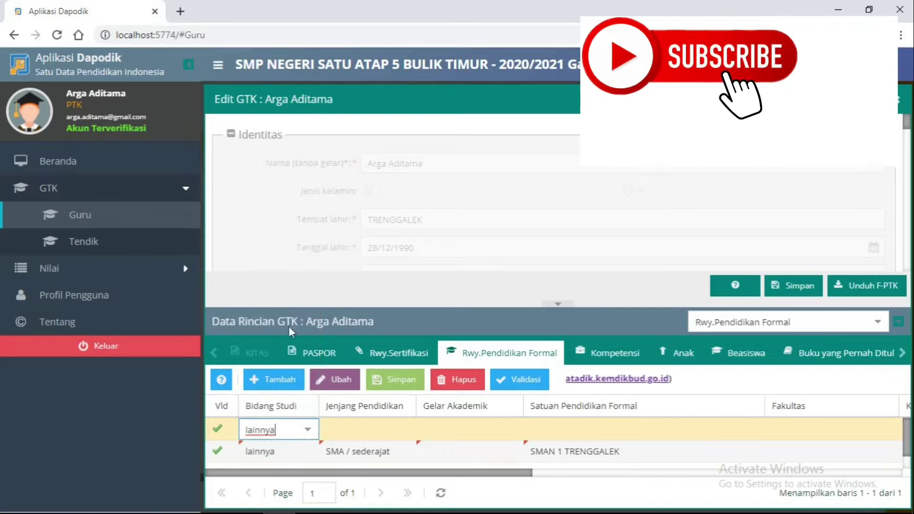
pyautogui.click(357, 431)
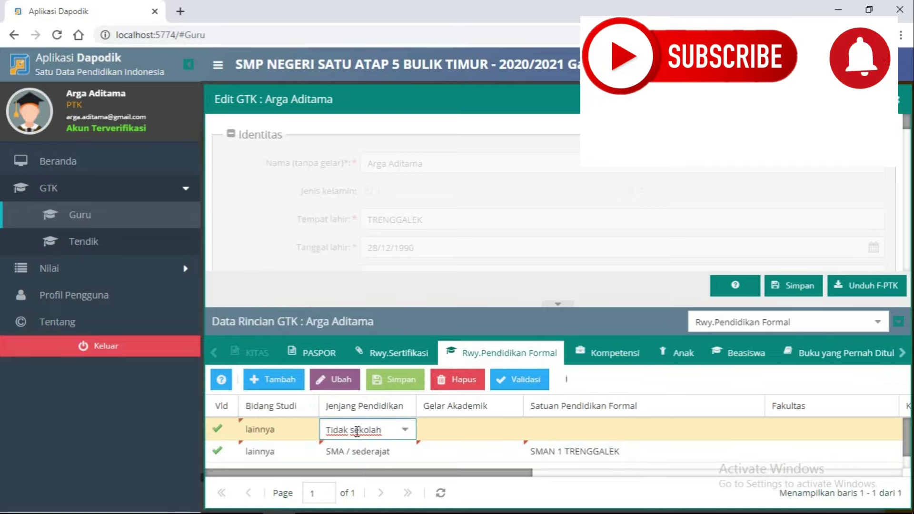
pyautogui.click(405, 430)
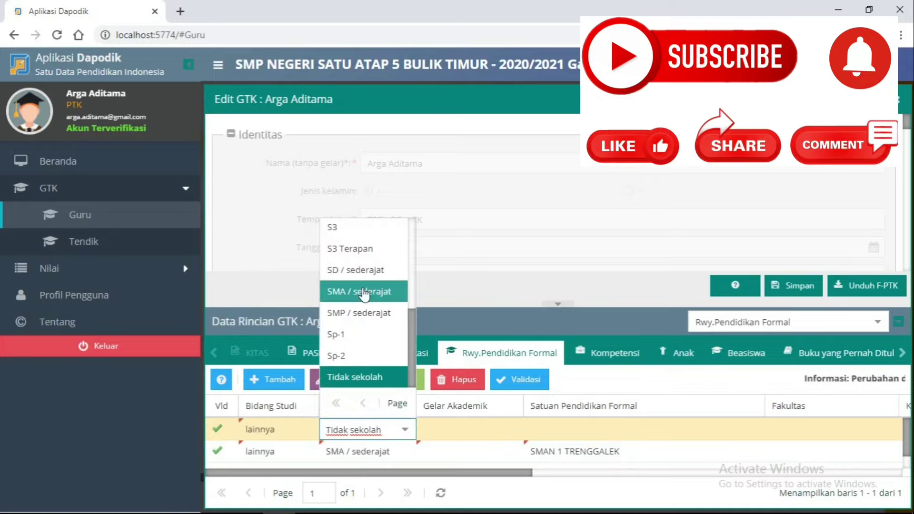
pyautogui.click(361, 314)
# Step: Leave the SMP entry's Gelar Akademik empty and enter SMPN 1 POGALAN as its Satuan Pendidikan Formal
pyautogui.click(445, 433)
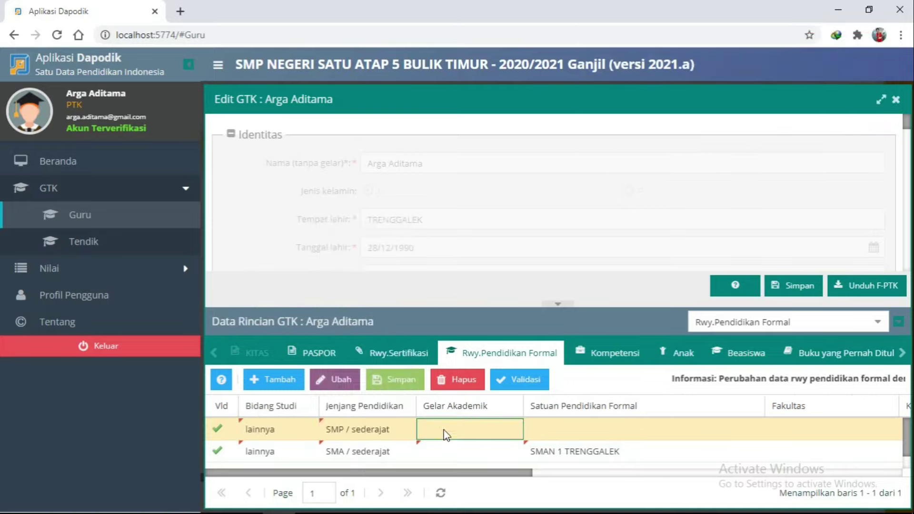
pyautogui.click(542, 430)
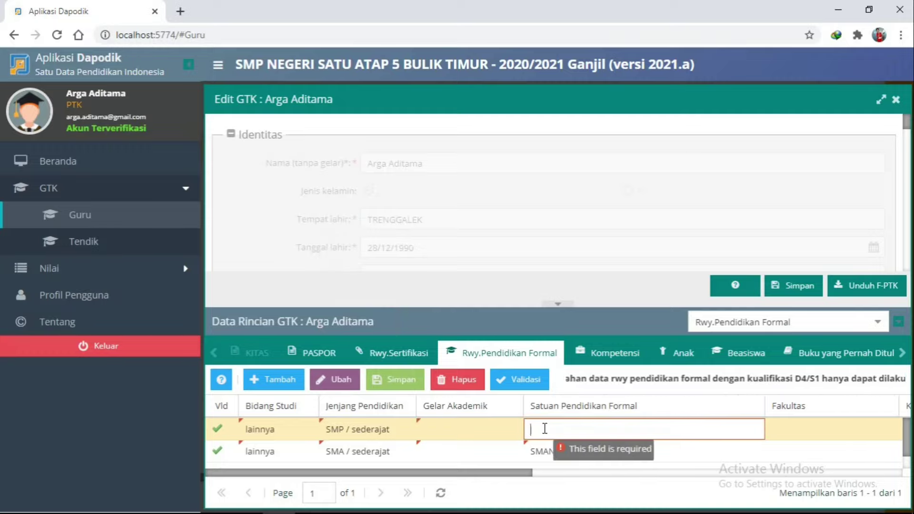
pyautogui.write('SMPN 1 POGALAN')
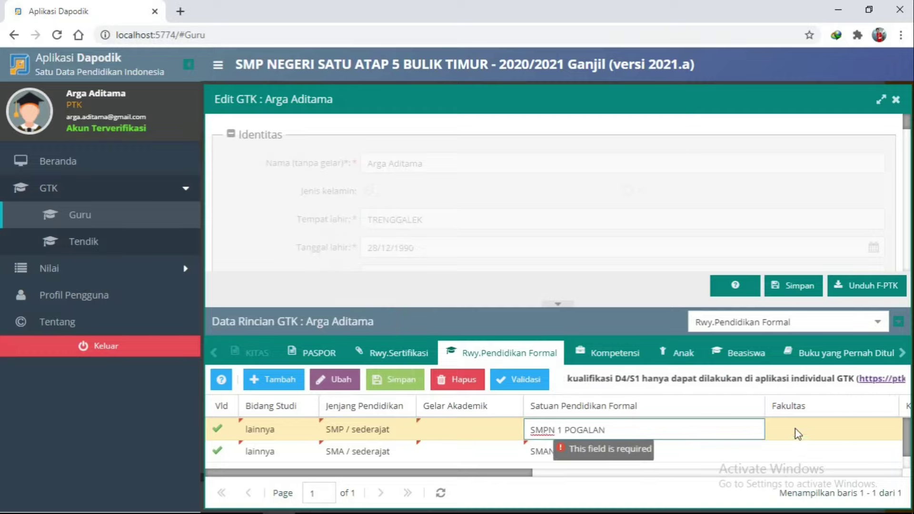
# Step: Set the SMP / sederajat entry's Thn Lulus to 2006 and its Thn Masuk to 2003
pyautogui.press('Tab')
pyautogui.press('Tab')
pyautogui.press('Tab')
pyautogui.press('Tab')
pyautogui.press('Tab')
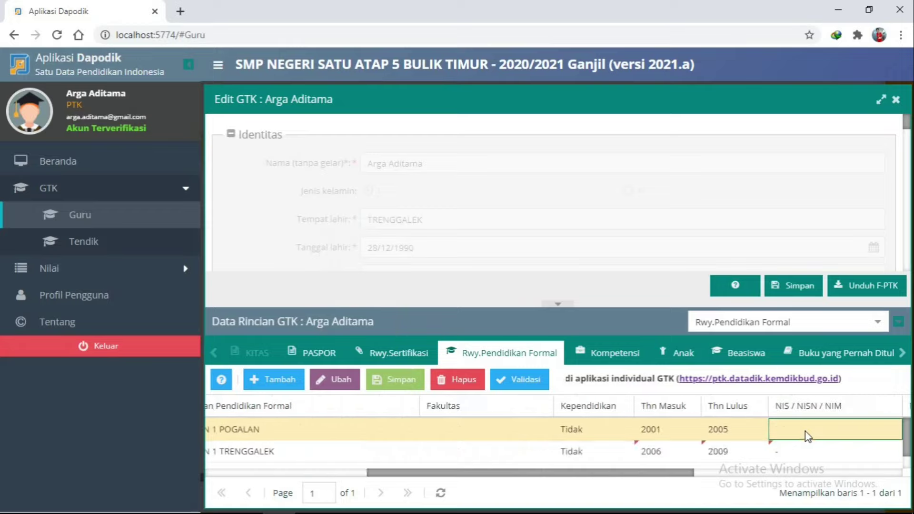
pyautogui.click(729, 430)
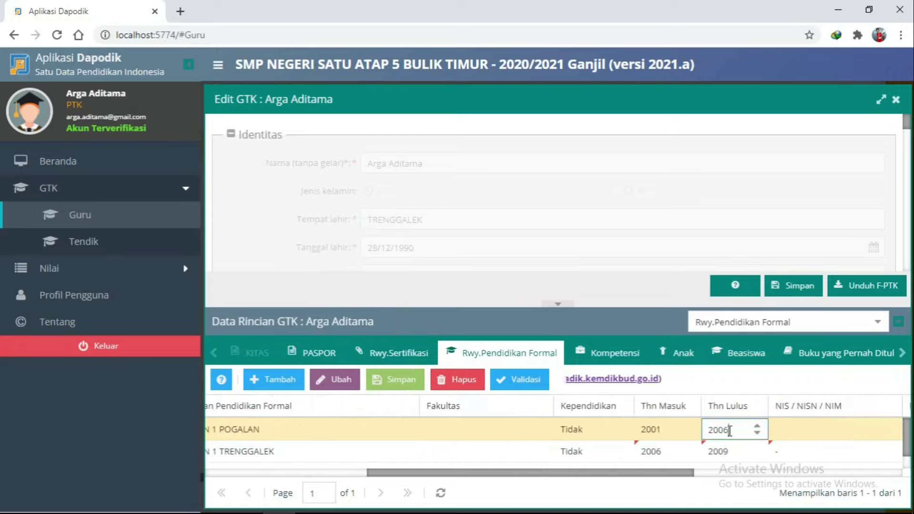
pyautogui.click(665, 431)
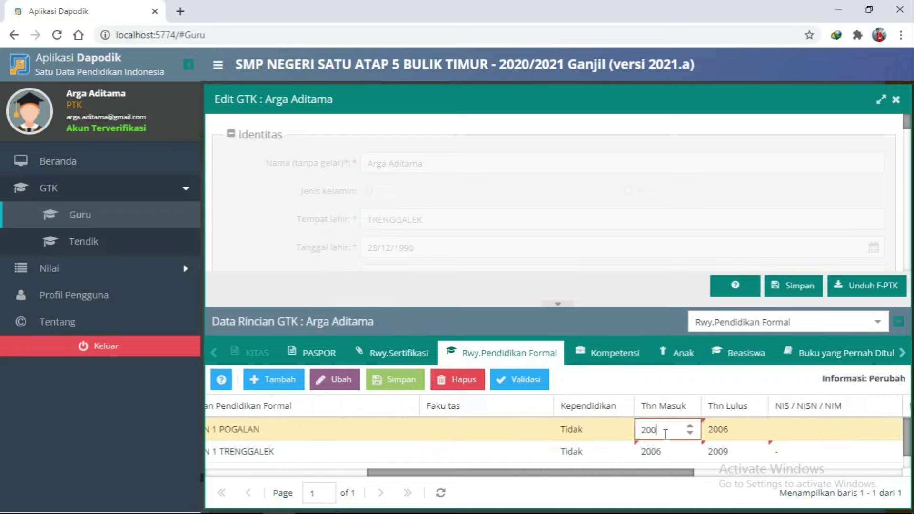
# Step: Enter "-" as the NIS / NISN / NIM of the SMP / sederajat entry
pyautogui.click(807, 428)
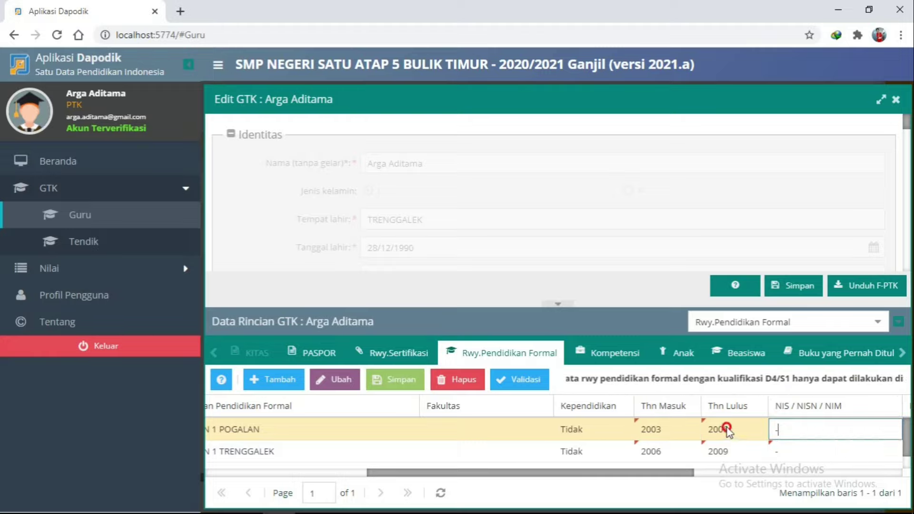
pyautogui.press('Tab')
pyautogui.press('Return')
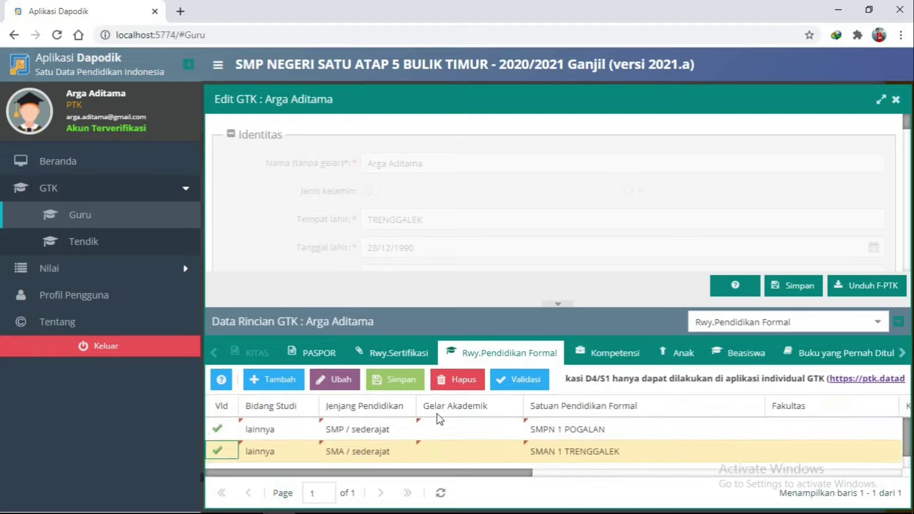
# Step: Add one more formal education entry with Bidang Studi lainnya and Jenjang Pendidikan SD / sederajat
pyautogui.click(276, 381)
pyautogui.click(307, 430)
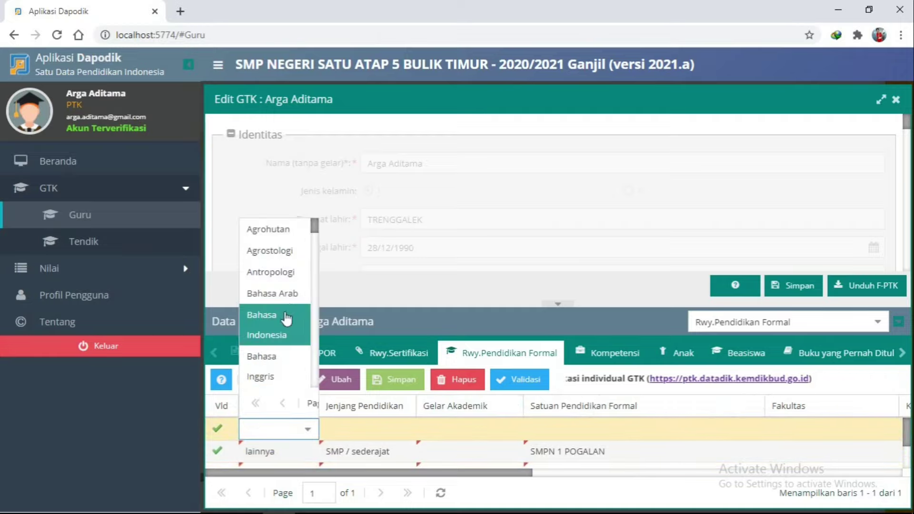
pyautogui.click(347, 422)
pyautogui.click(297, 428)
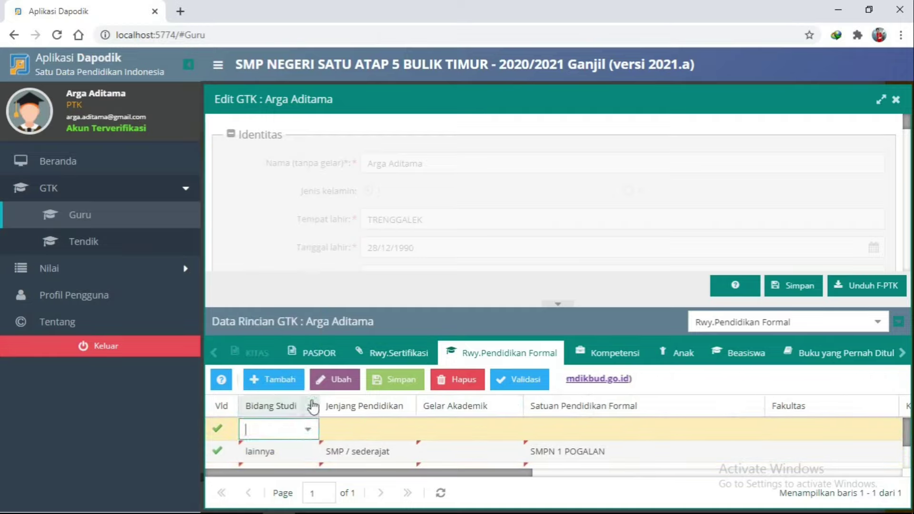
pyautogui.click(308, 430)
pyautogui.moveTo(316, 230); pyautogui.dragTo(317, 322)
pyautogui.click(285, 331)
pyautogui.click(357, 430)
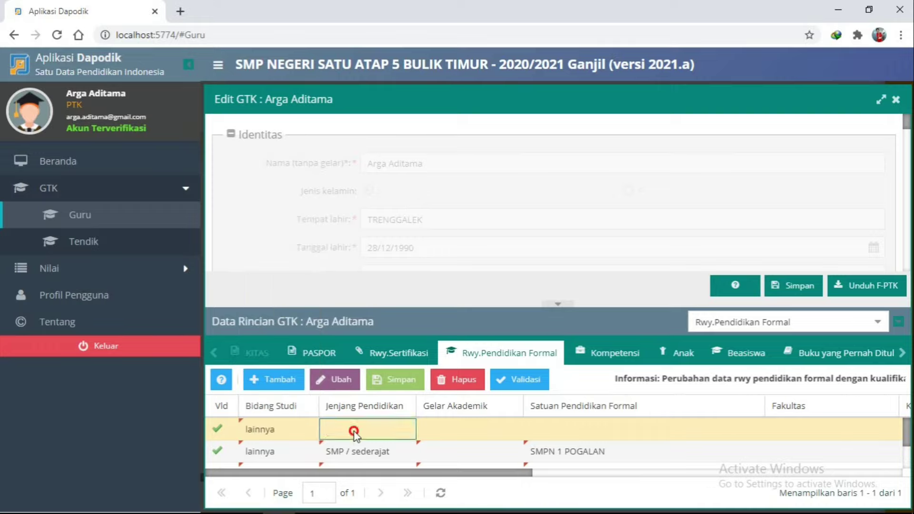
pyautogui.click(407, 429)
pyautogui.click(369, 275)
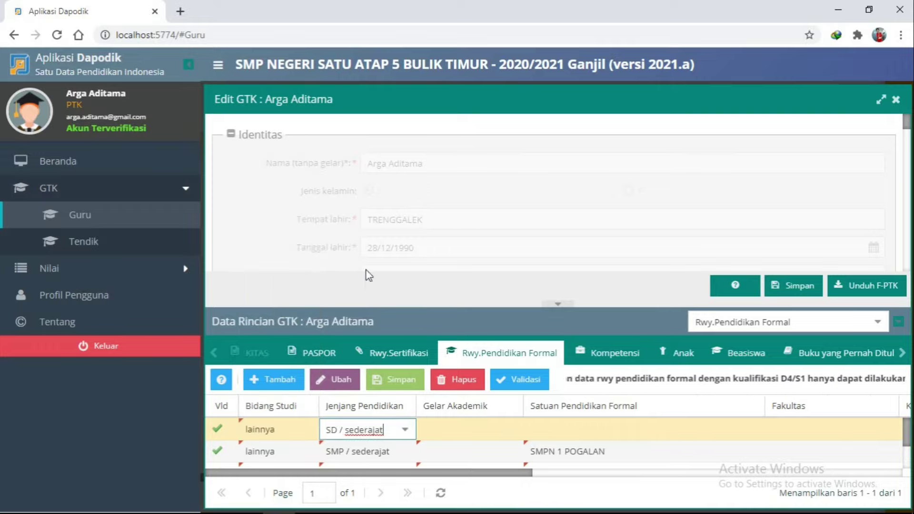
# Step: Leave the SD / sederajat entry's Gelar Akademik empty and enter SDN 1 SUKORAME as its Satuan Pendidikan Formal
pyautogui.click(465, 429)
pyautogui.click(560, 438)
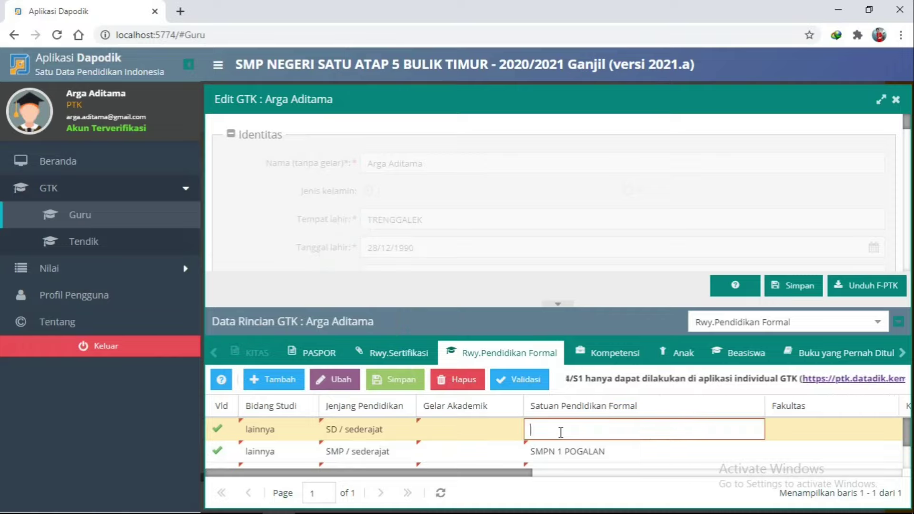
pyautogui.write('SDN 1 SUKORAME')
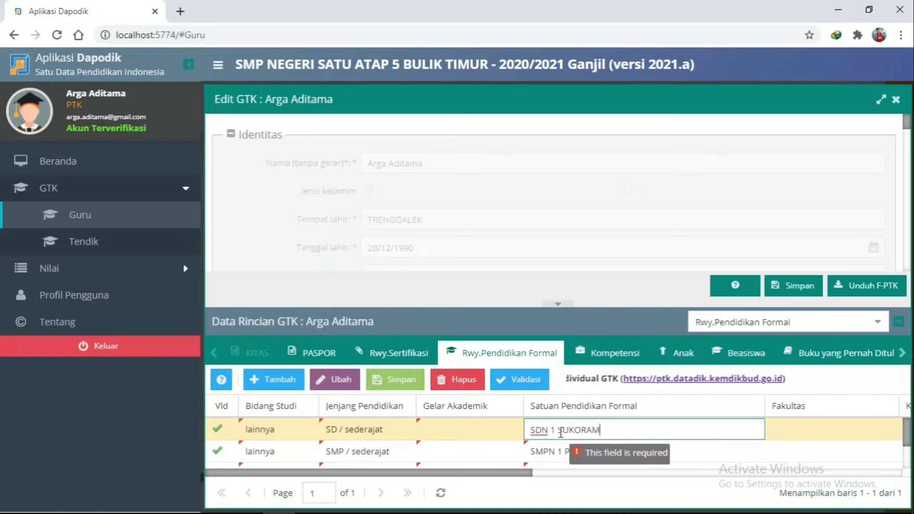
# Step: Set the SD / sederajat entry's Thn Lulus to 2003 and its Thn Masuk to 1997
pyautogui.click(772, 435)
pyautogui.press('Tab')
pyautogui.press('Tab')
pyautogui.press('Tab')
pyautogui.press('Tab')
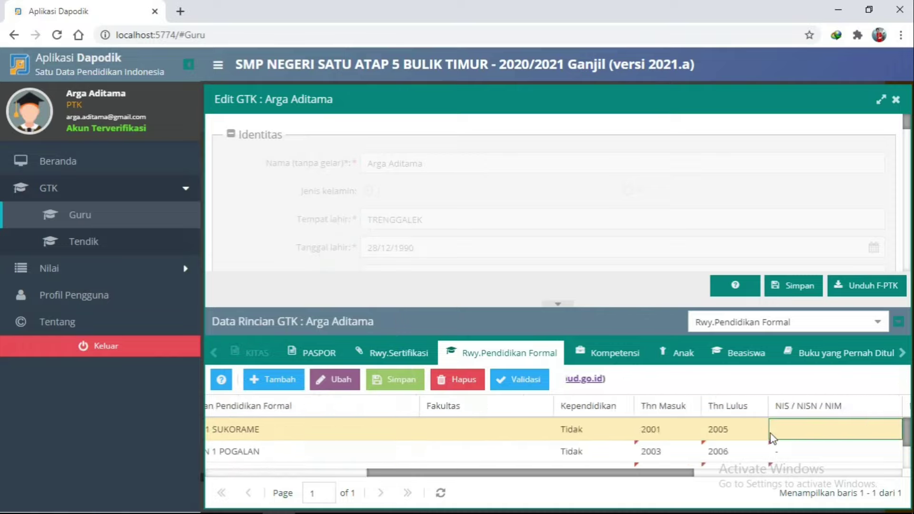
pyautogui.click(741, 430)
pyautogui.press('BackSpace')
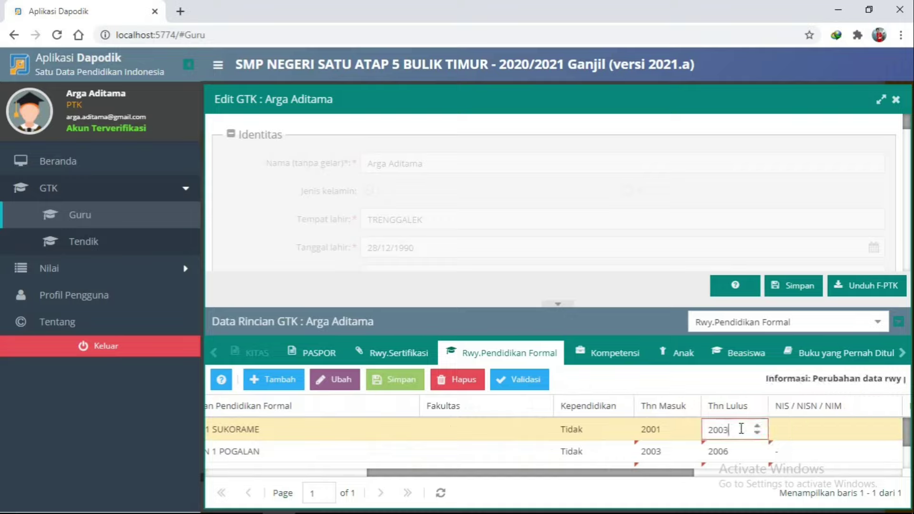
pyautogui.click(664, 432)
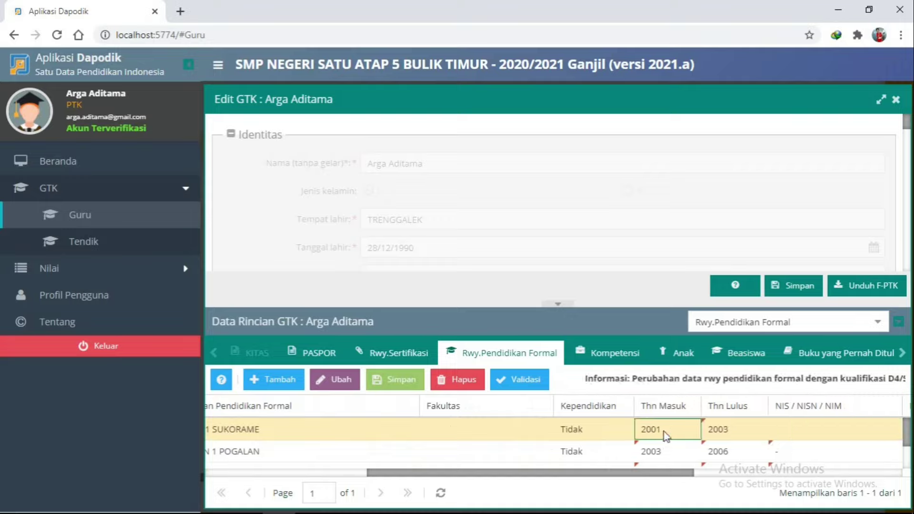
pyautogui.press('BackSpace')
pyautogui.press('BackSpace')
pyautogui.press('BackSpace')
pyautogui.press('BackSpace')
pyautogui.write('1997')
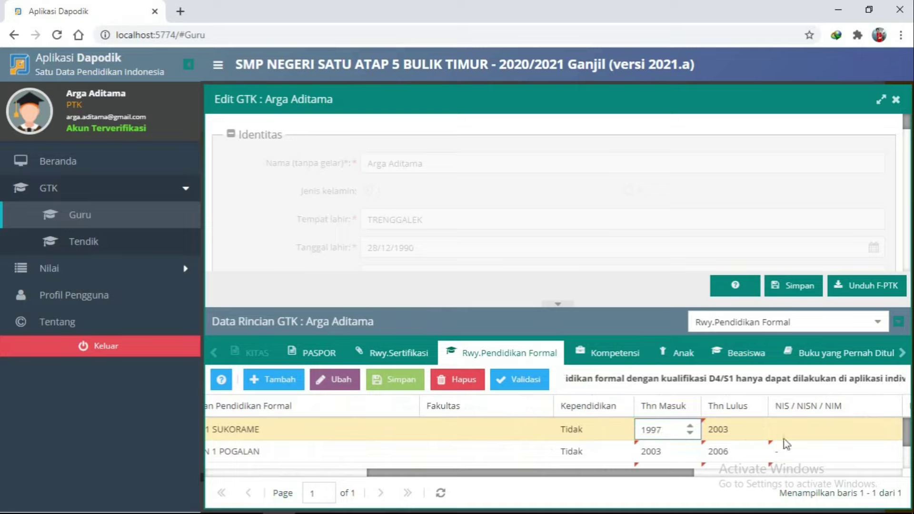
# Step: Enter "-" as the SD / sederajat entry's NIS / NISN / NIM and save the new formal education entries
pyautogui.click(796, 433)
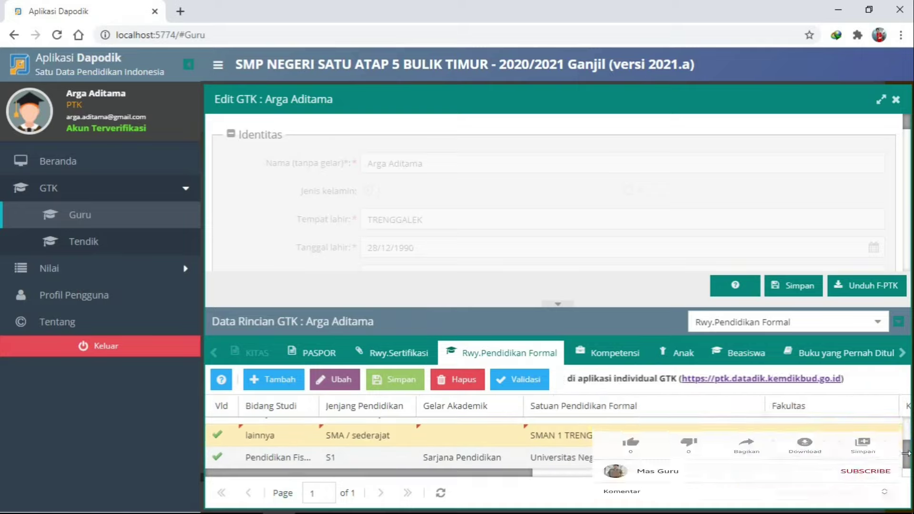
pyautogui.press('Tab')
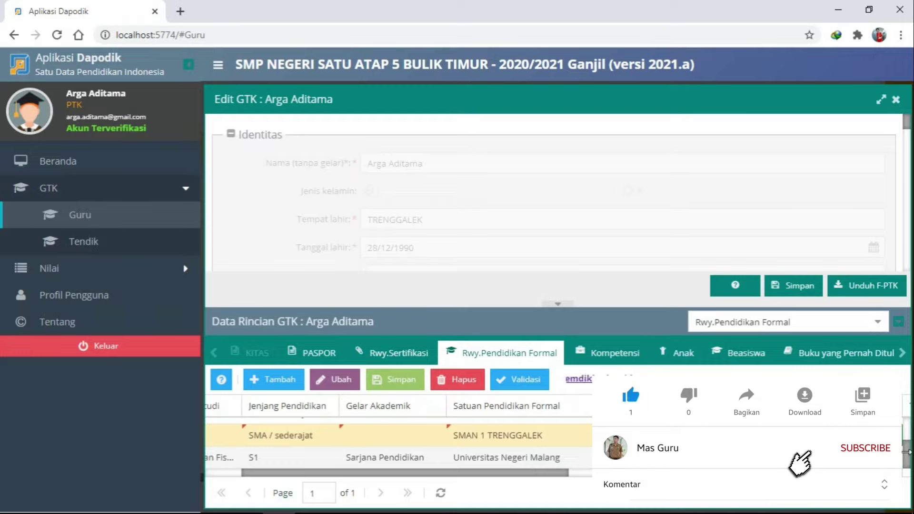
pyautogui.click(224, 431)
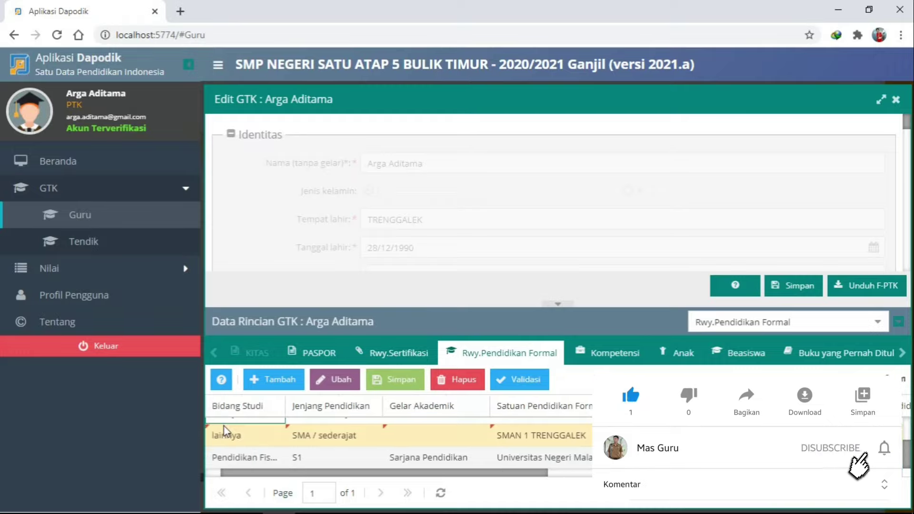
pyautogui.hscroll(5, 223, 431)
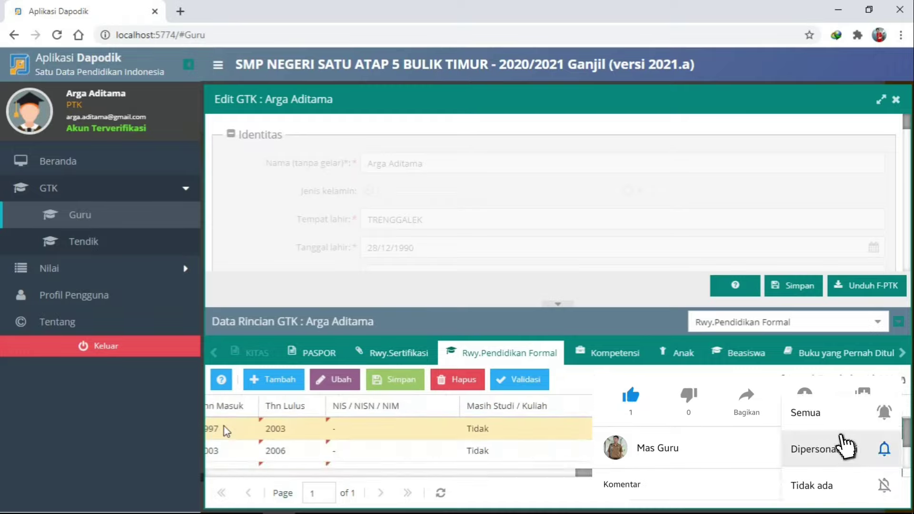
pyautogui.hscroll(-5, 223, 431)
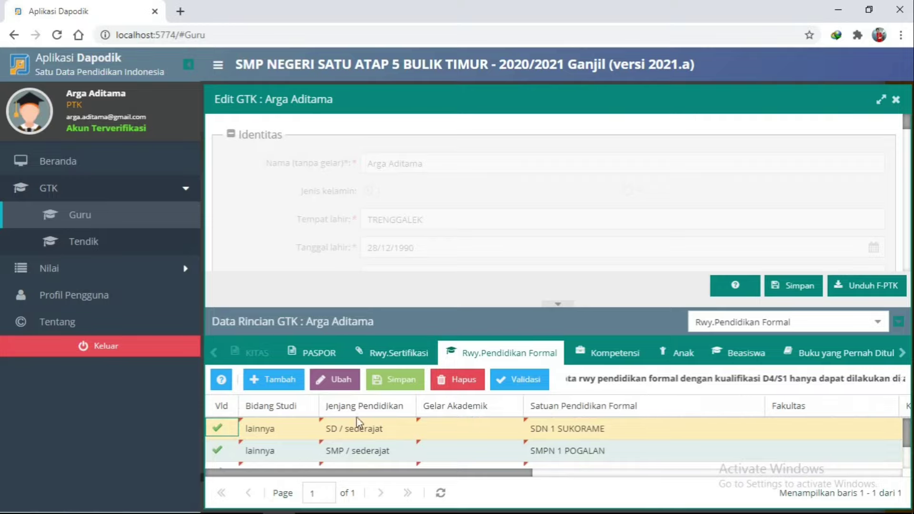
pyautogui.click(402, 381)
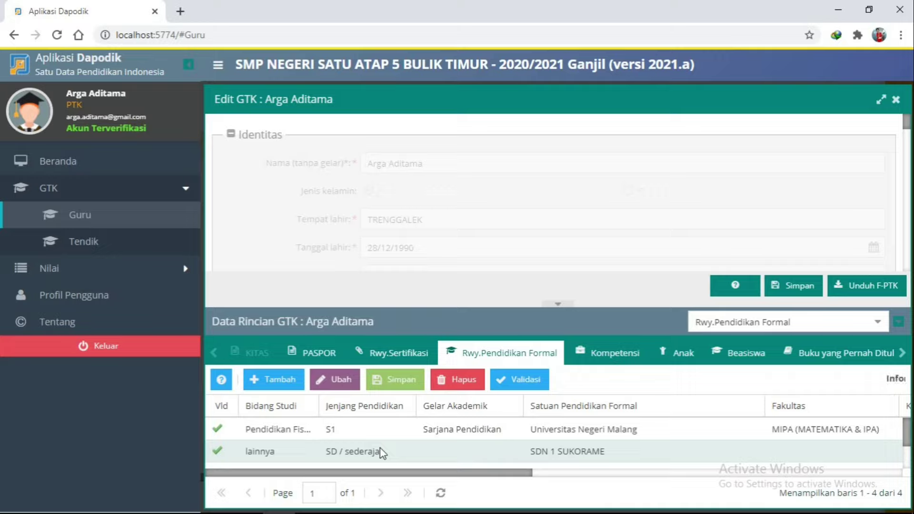
# Step: Close the teacher's edit form and go to the Beranda page
pyautogui.click(896, 101)
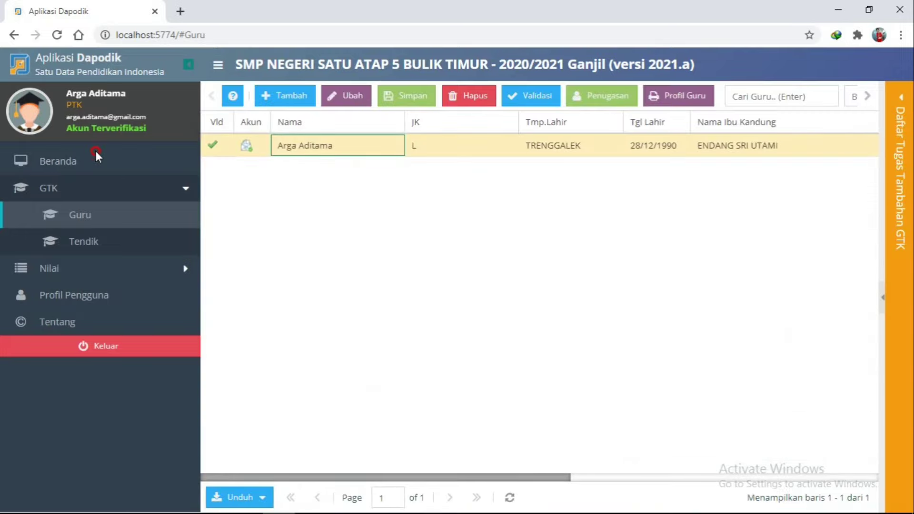
pyautogui.click(88, 158)
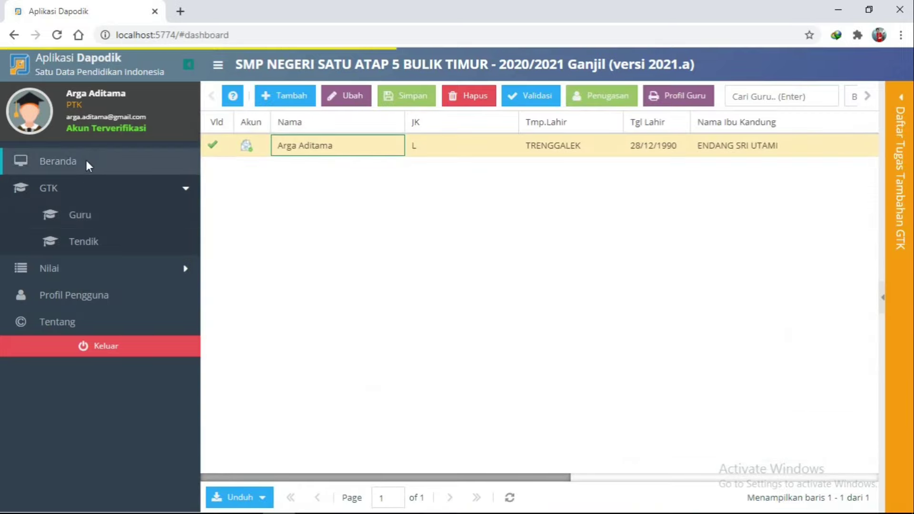